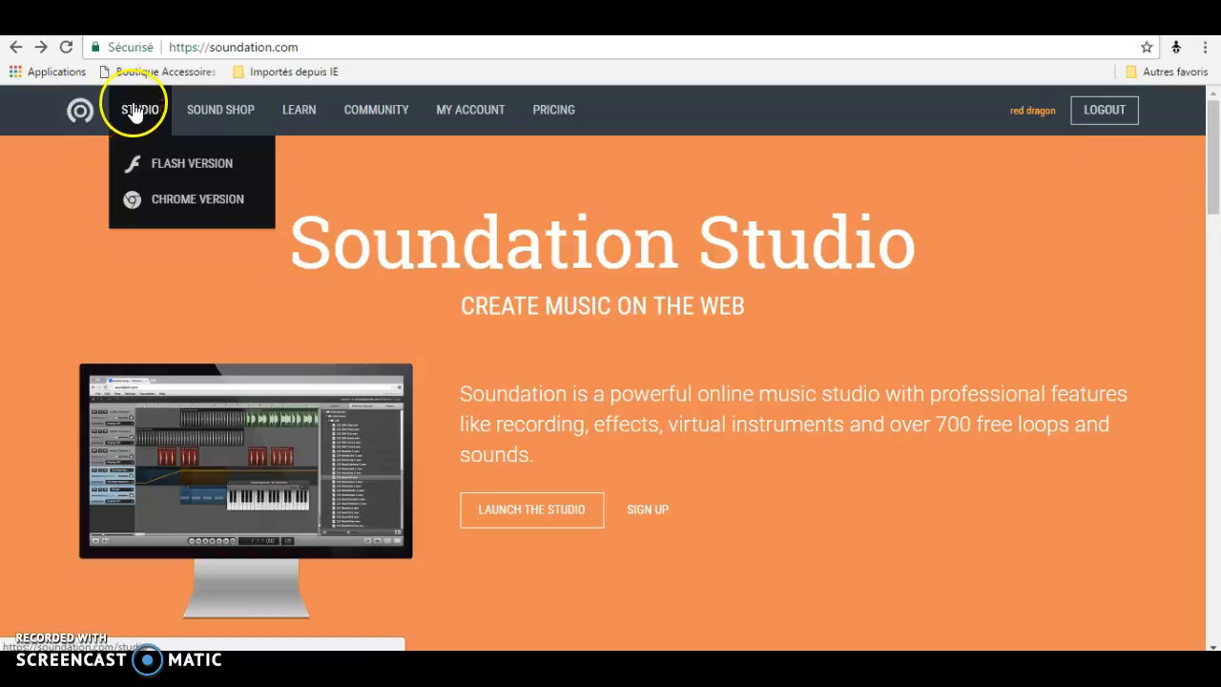
Open the Flash version of Soundation Studio from the Studio menu.
left_click(188, 197)
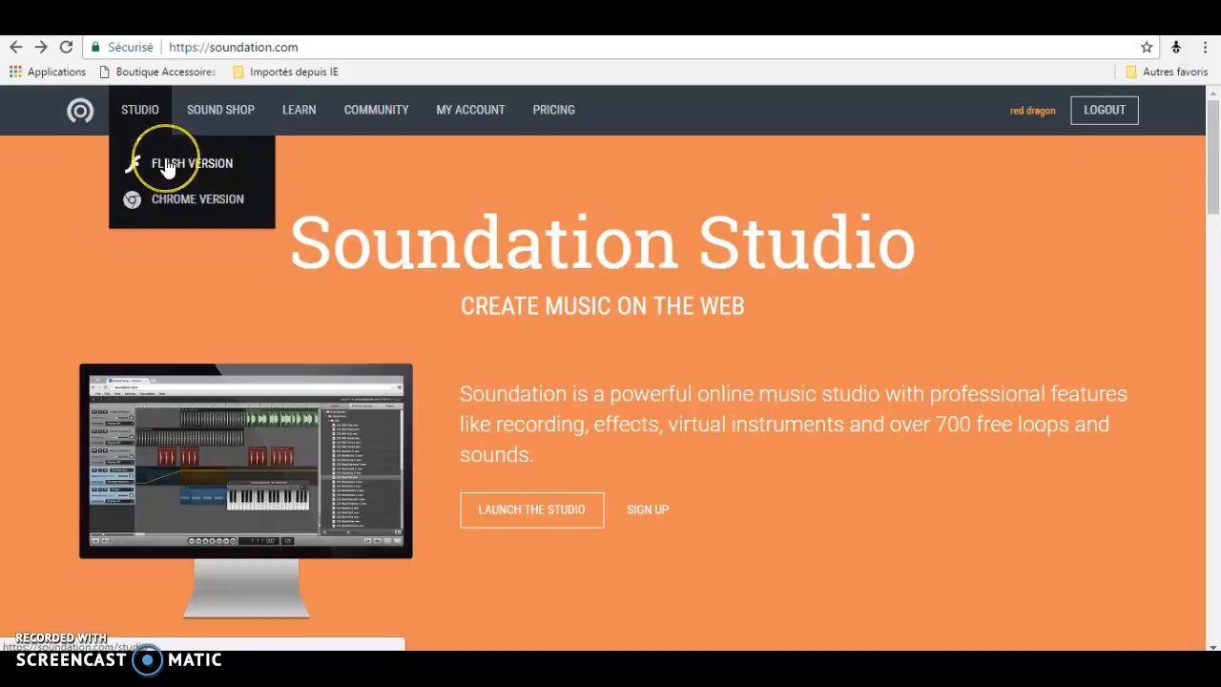
left_click(168, 168)
left_click(169, 168)
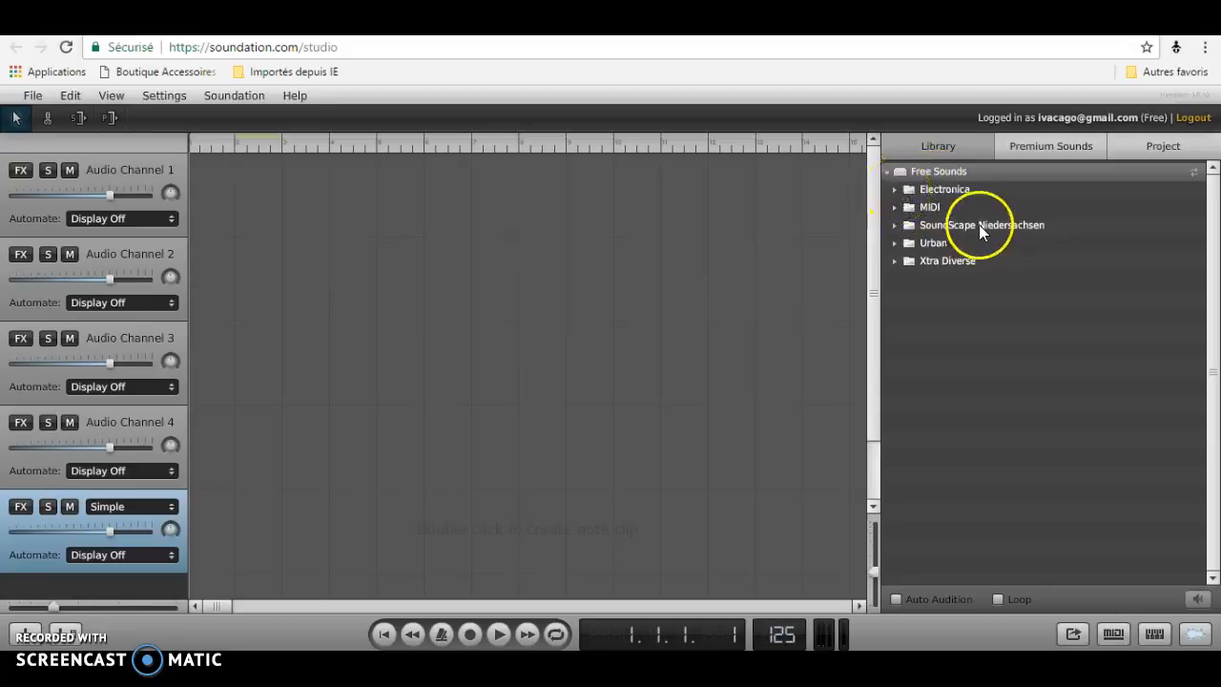
Expand the Electronica folder of the Free Sounds library.
left_click(891, 207)
left_click(891, 207)
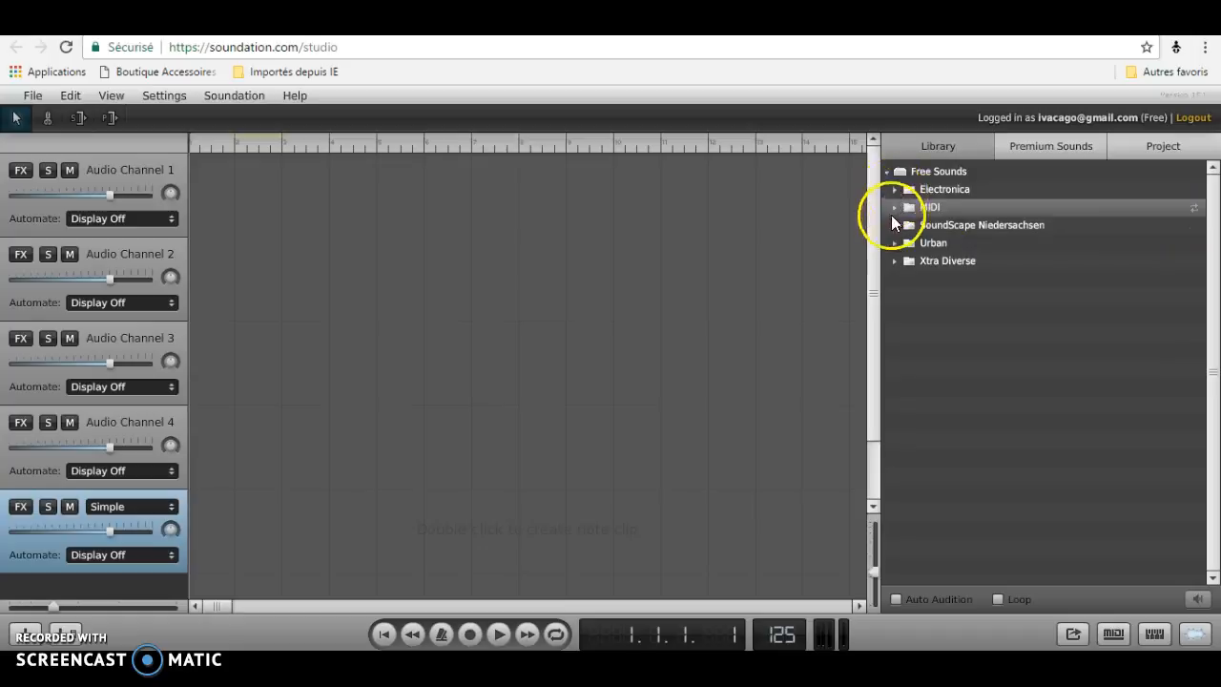
left_click(894, 187)
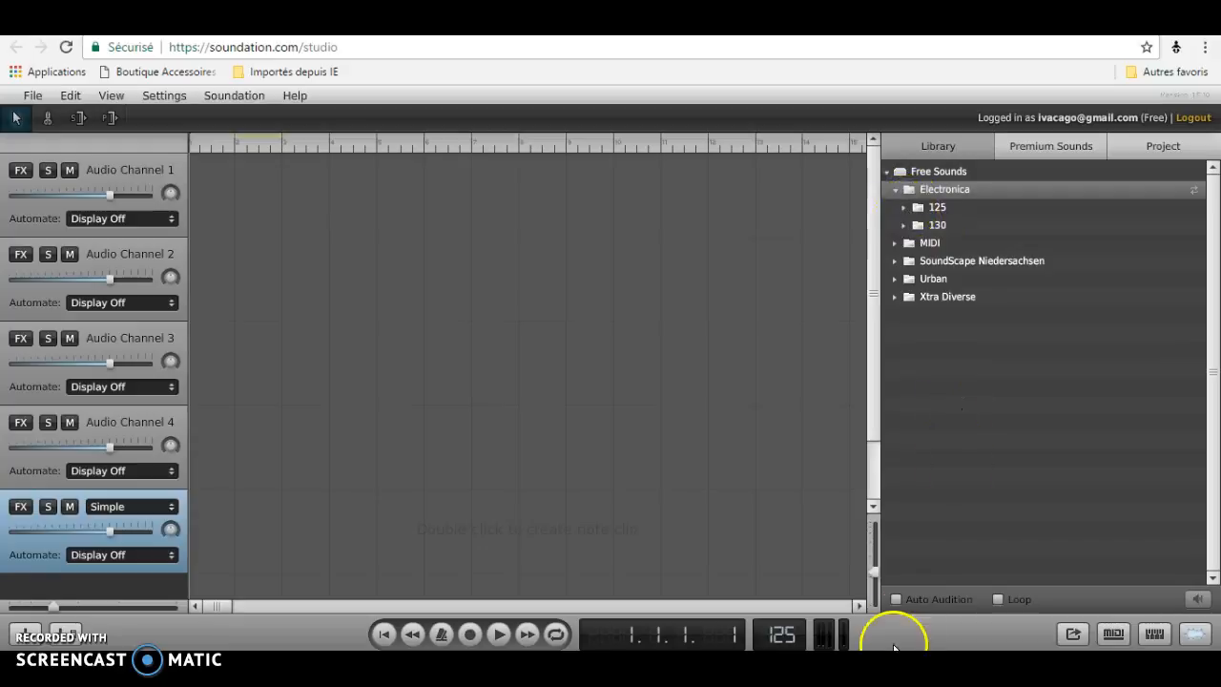
Enable Auto Audition, open the 125 folder, and preview the 125 909 HiHat.wav sample.
left_click(897, 599)
left_click(903, 207)
left_click(939, 244)
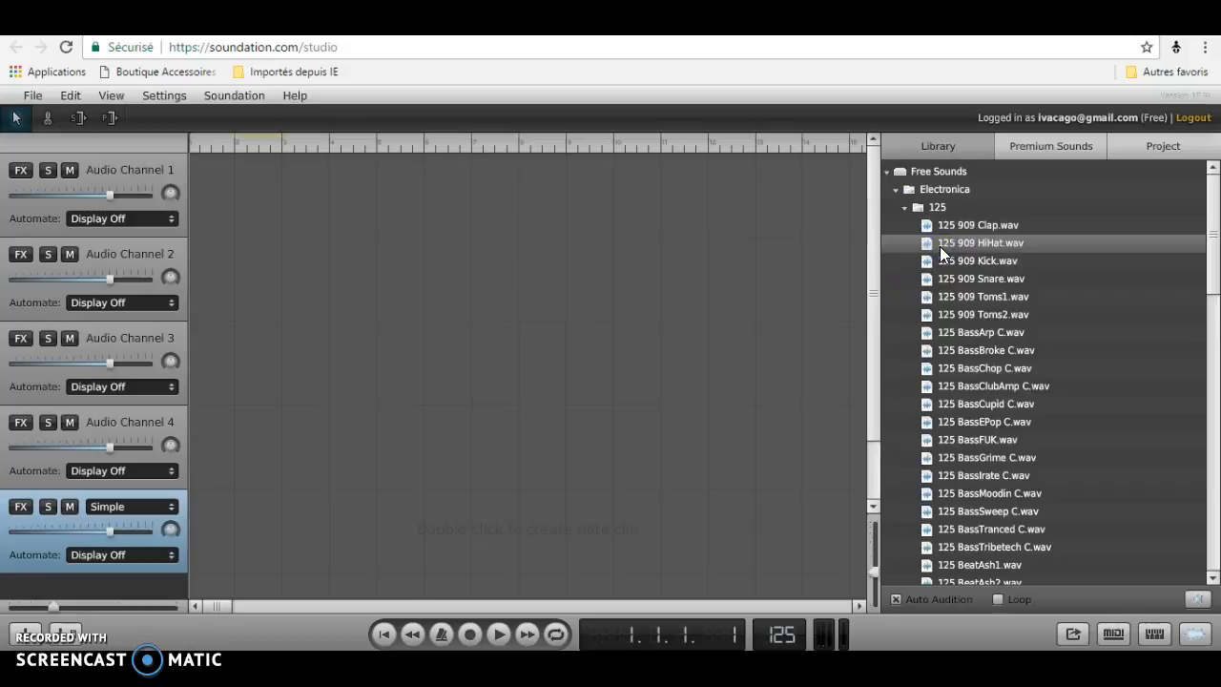
Collapse Electronica, open the Xtra Diverse folder, and scroll through it to preview 93_BeatDryIce1.wav.
left_click(902, 207)
left_click(895, 189)
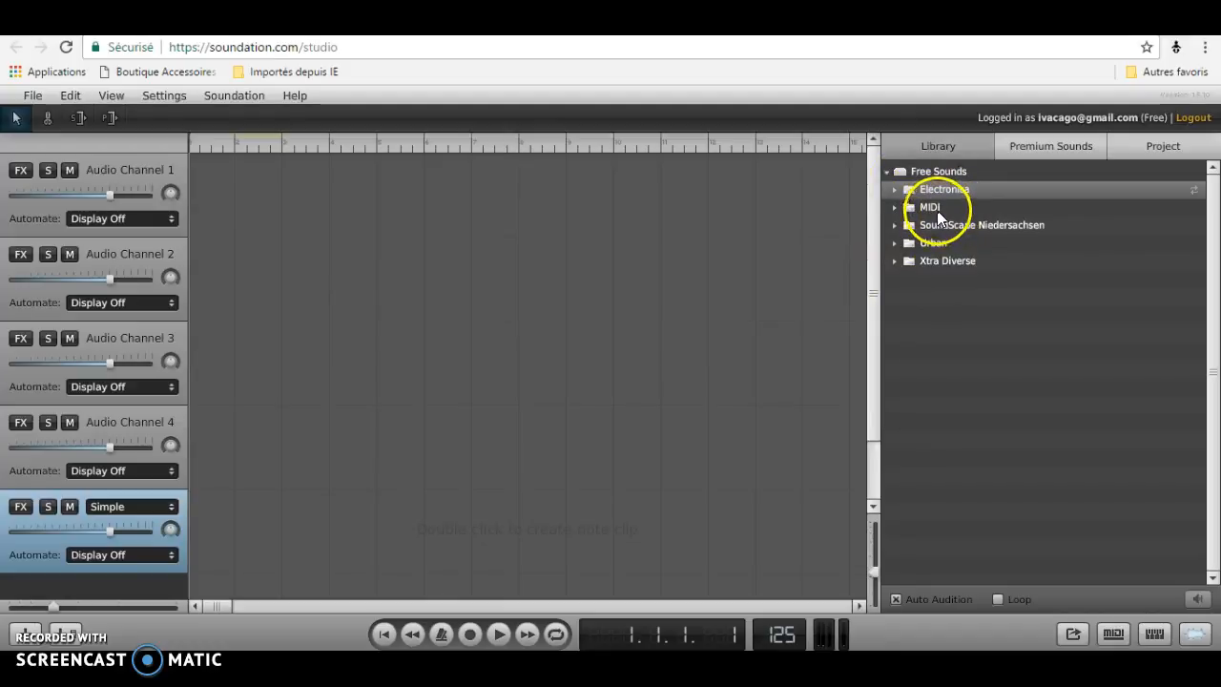
left_click(894, 262)
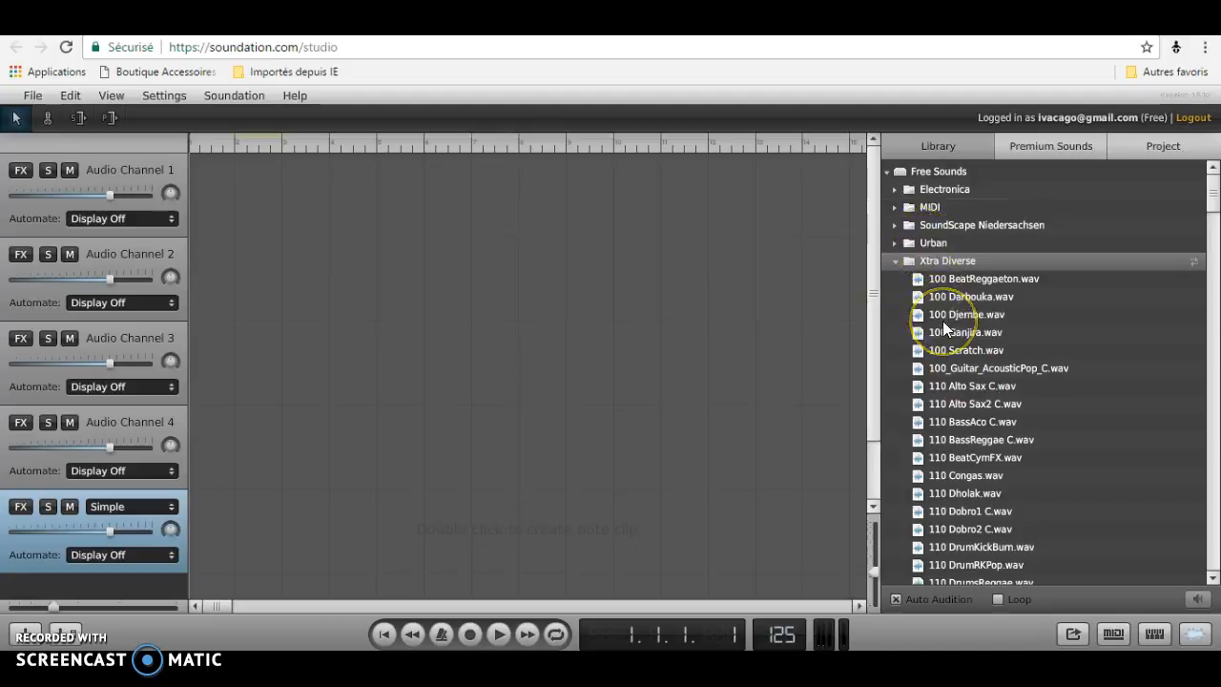
scroll(942, 326, "down", 10)
scroll(942, 321, "down", 7)
left_click_drag(1209, 286, 1212, 569)
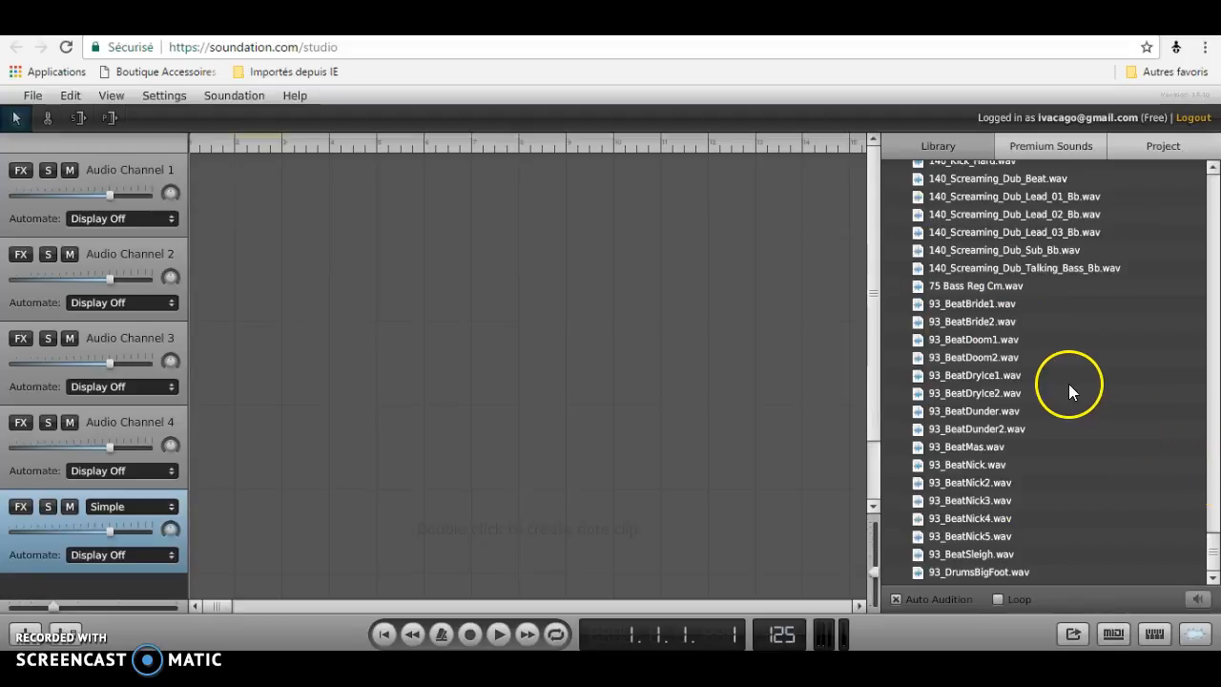
left_click(1019, 379)
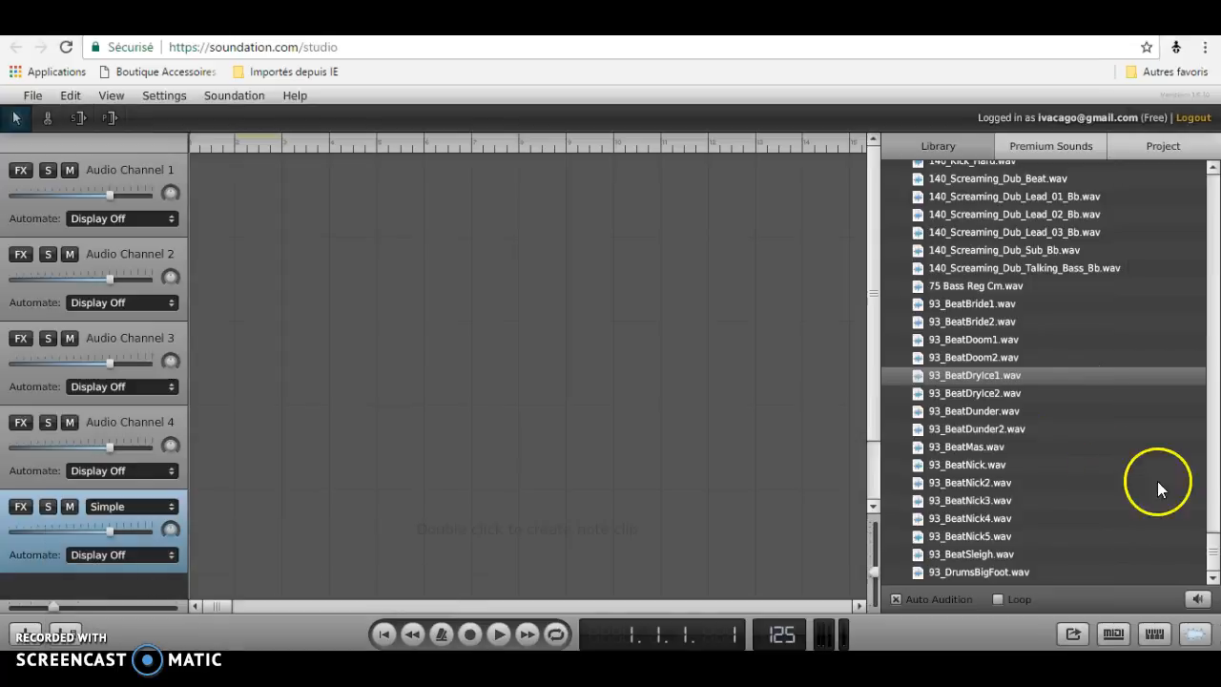
Scroll back up, collapse Xtra Diverse, open the MIDI folder, and preview 4_Chords_Lead_C_sharp.mid.
left_click_drag(1215, 556, 1155, 89)
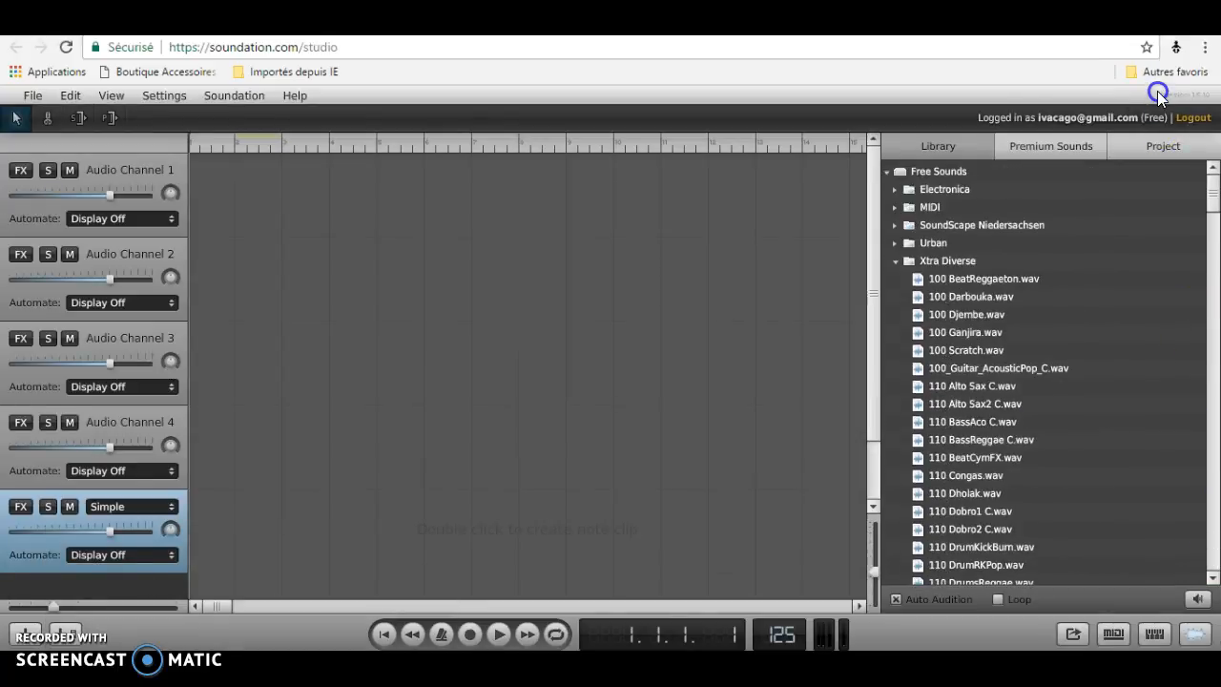
left_click(894, 261)
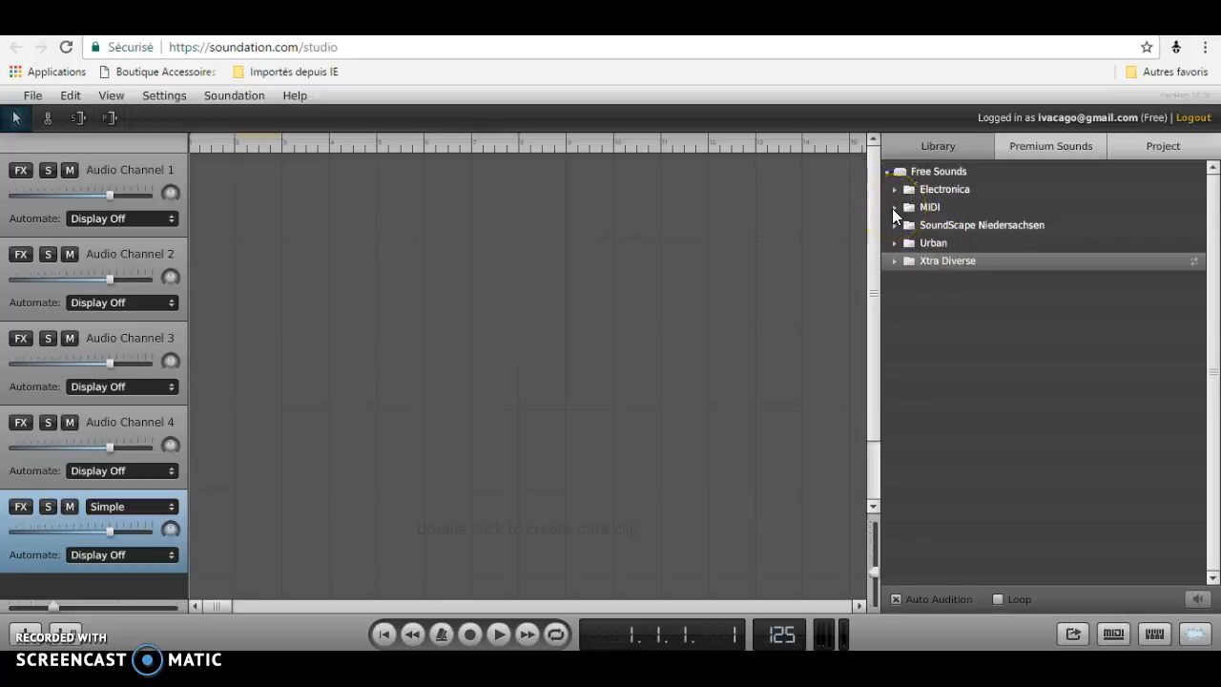
left_click(893, 207)
left_click(914, 249)
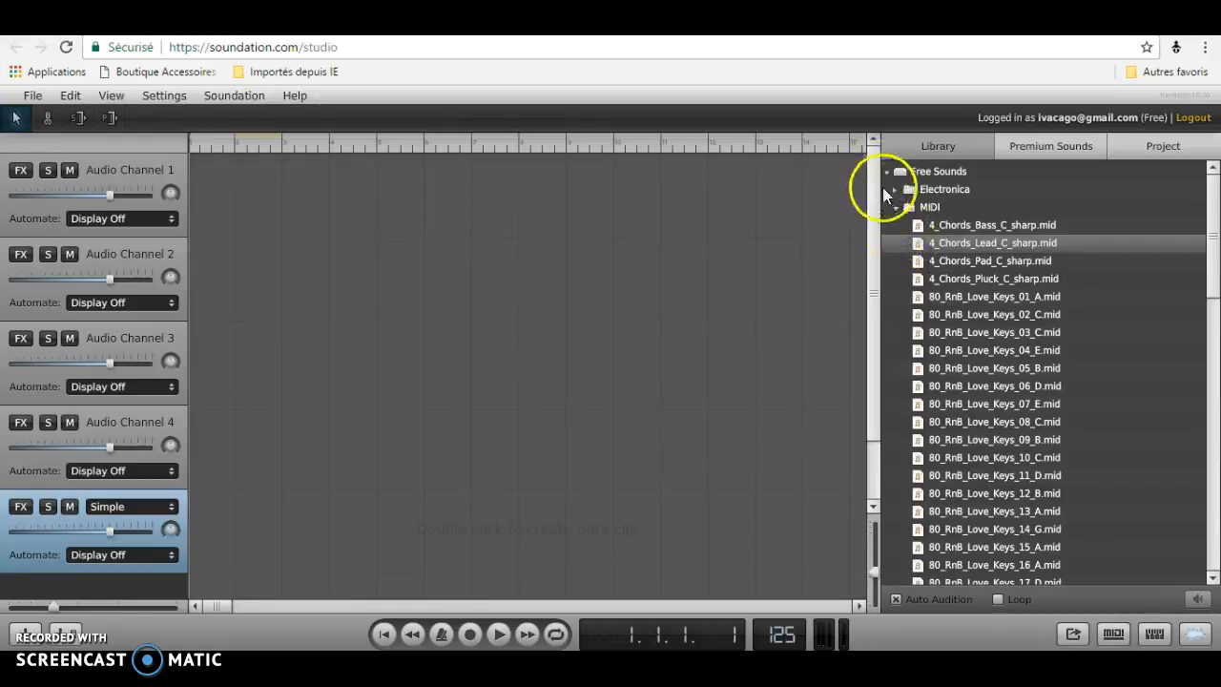
Open Electronica > 125 and drag 125 909 Snare.wav onto Audio Channel 3 at about bar 8.
left_click(894, 189)
left_click(903, 208)
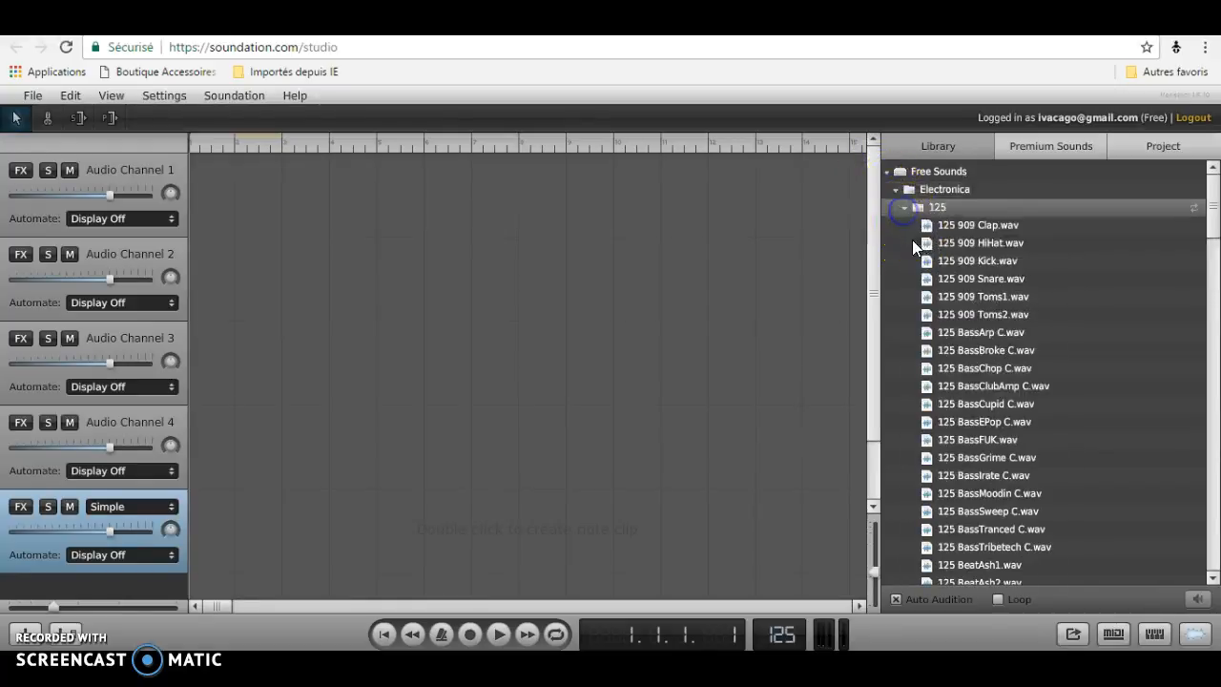
left_click(923, 282)
left_click_drag(921, 281, 561, 355)
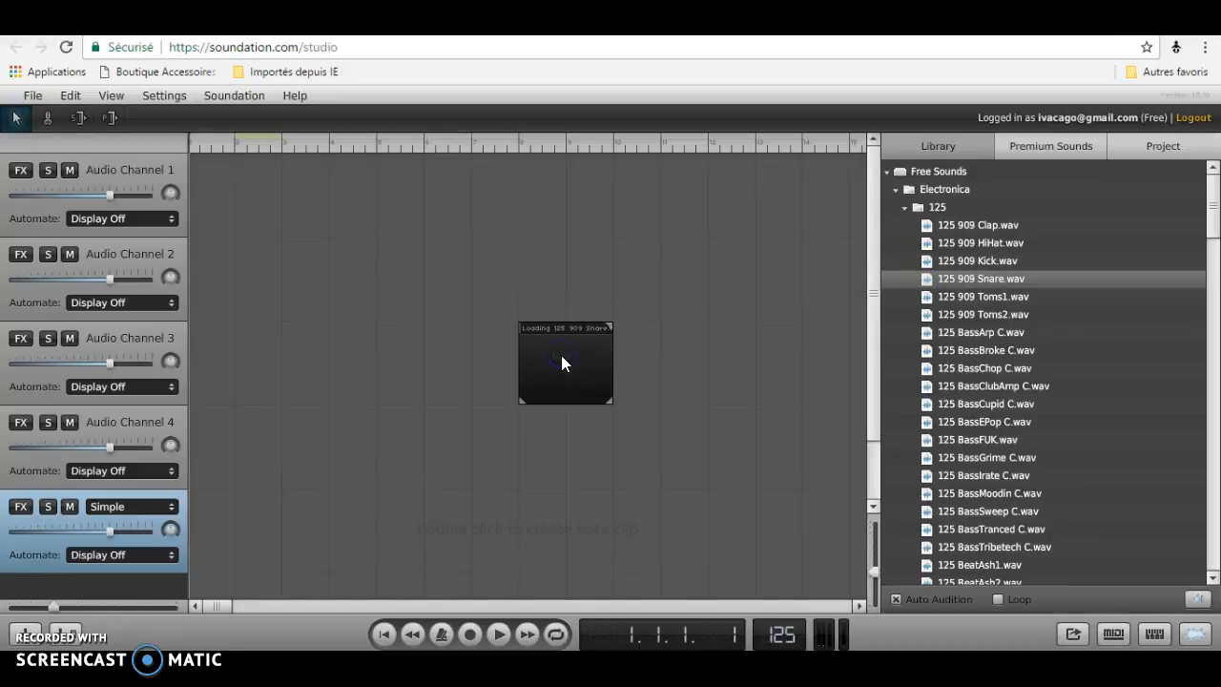
left_click(413, 397)
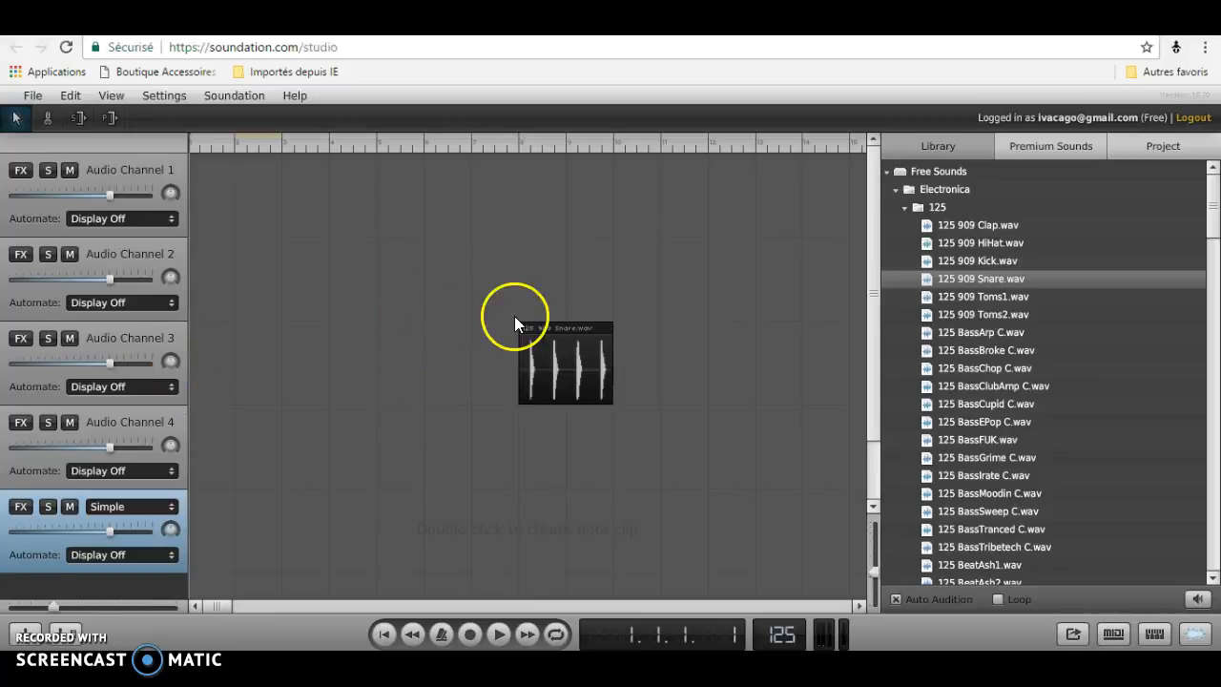
Set the playhead near bar 7 and play the snare clip, then pause.
left_click(502, 154)
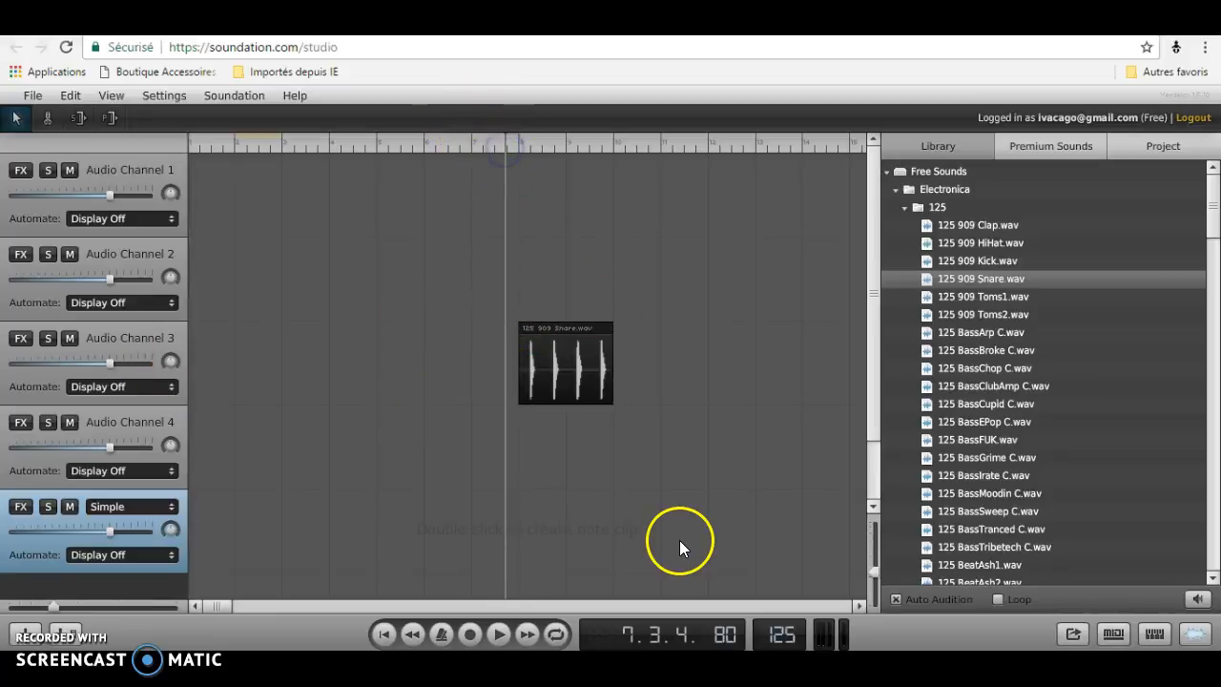
left_click(504, 639)
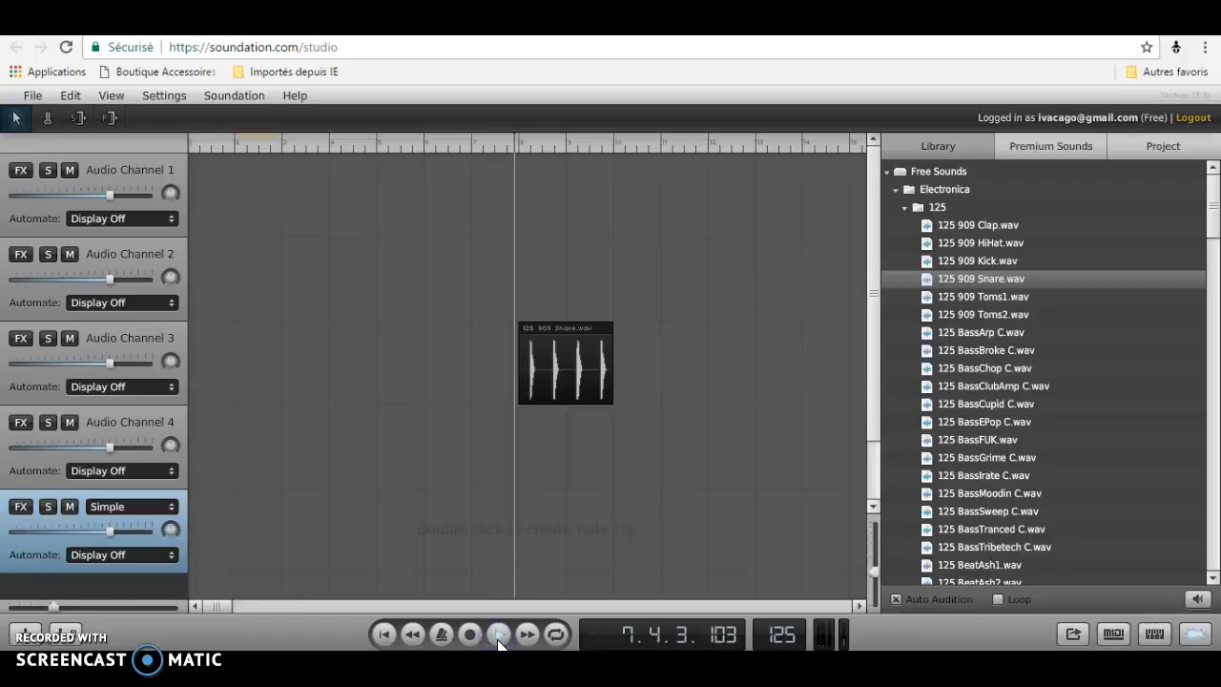
left_click(498, 641)
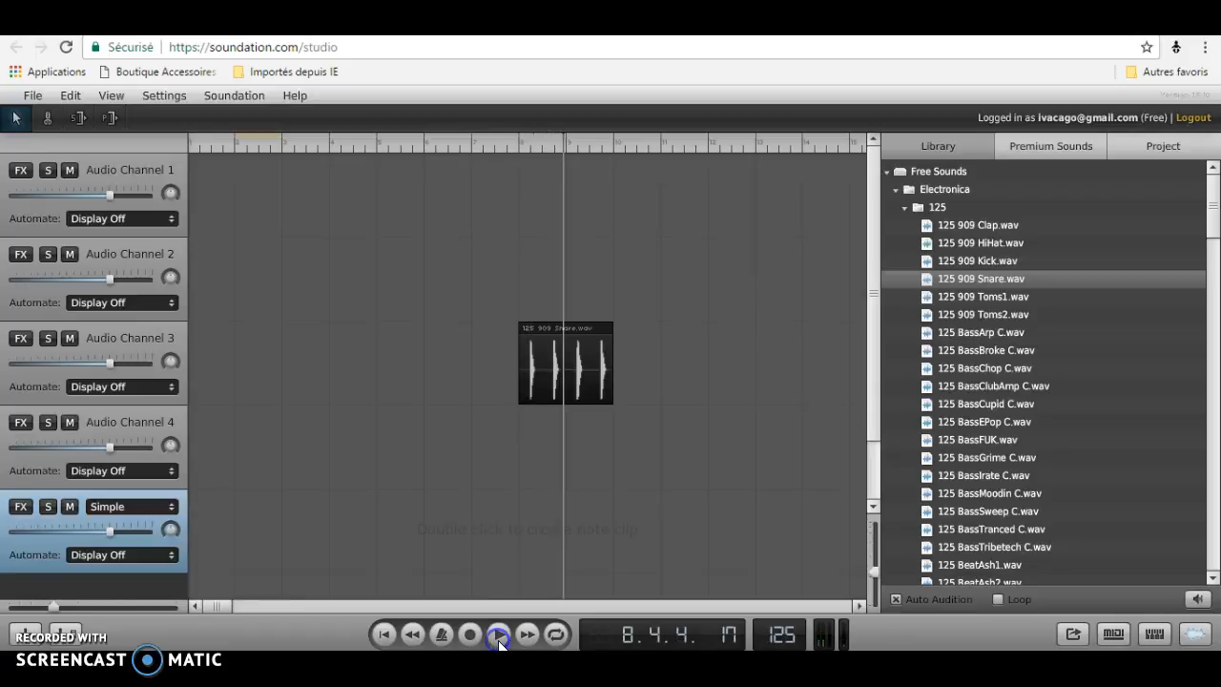
Move the snare clip down to the bottom Simple track and start playback.
left_click_drag(558, 354, 639, 539)
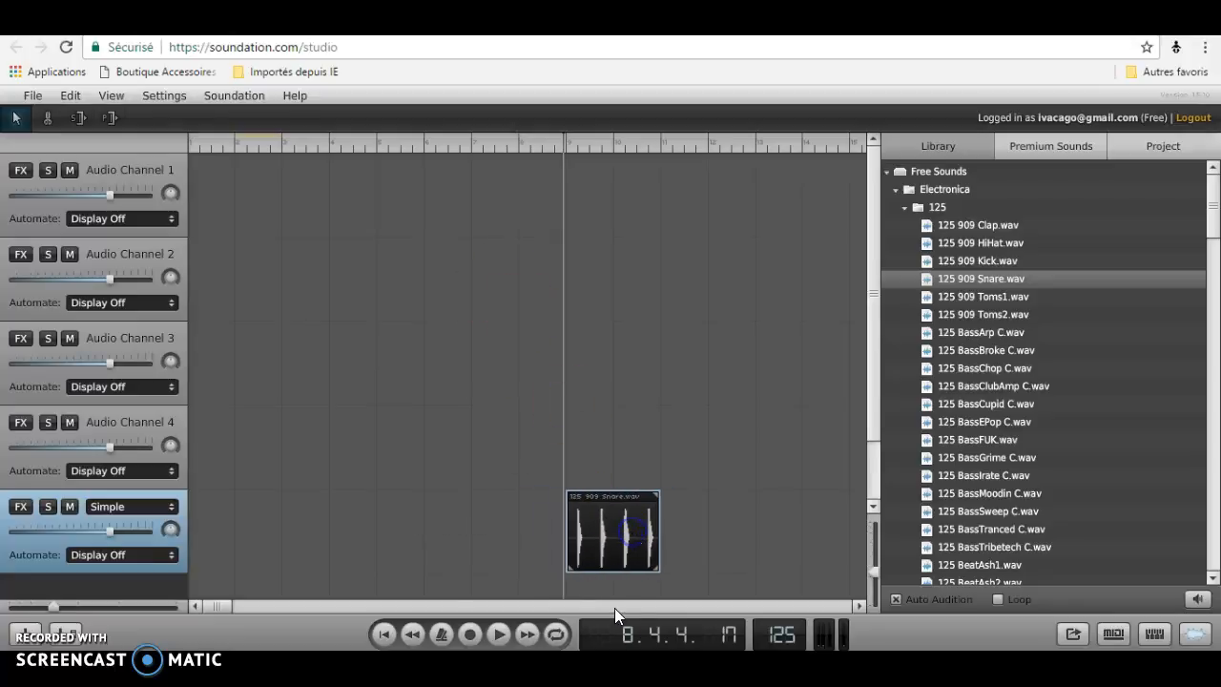
left_click(498, 634)
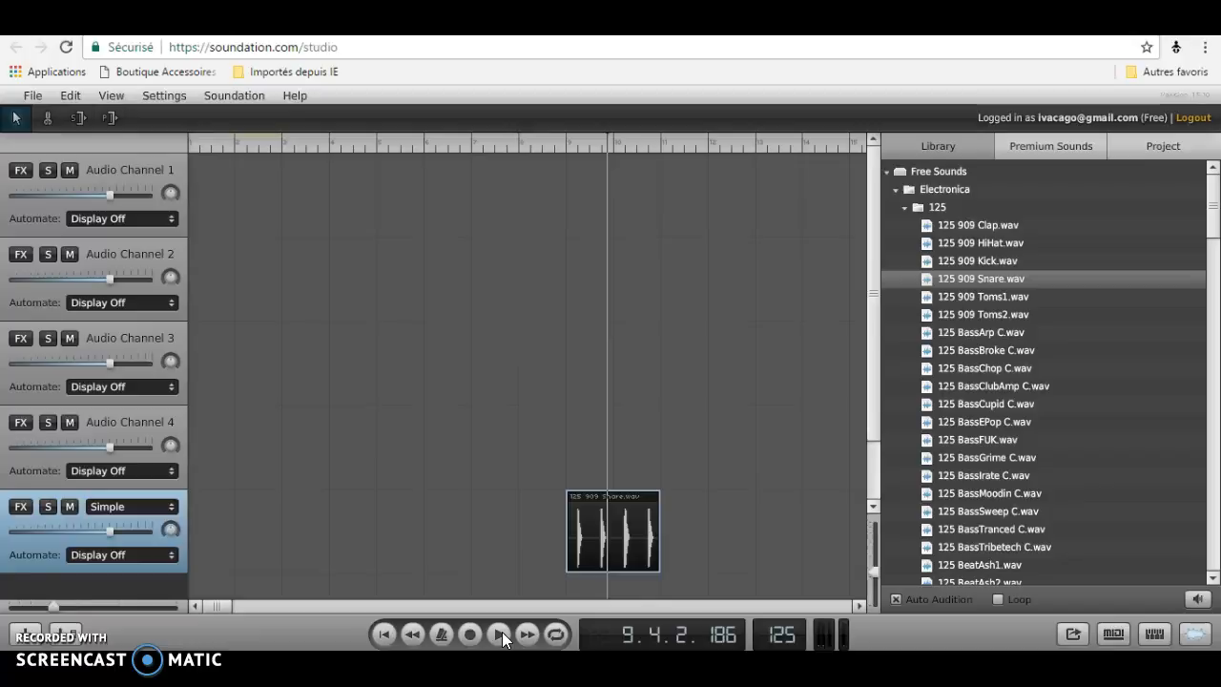
Delete the snare clip from the timeline.
key("Left")
key("Left")
key("Left")
key("Delete")
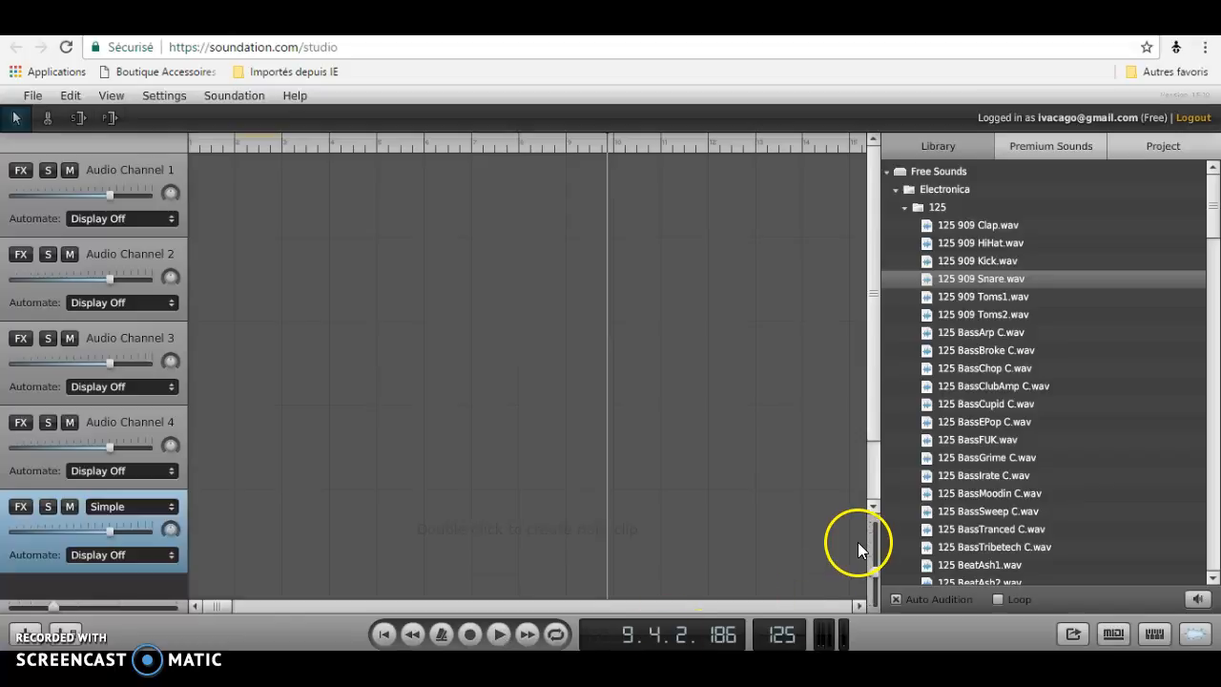
Open the MIDI folder and drag 4_Chords_Pluck_C_sharp.mid onto the timeline at about bar 10, then start playback.
left_click(911, 209)
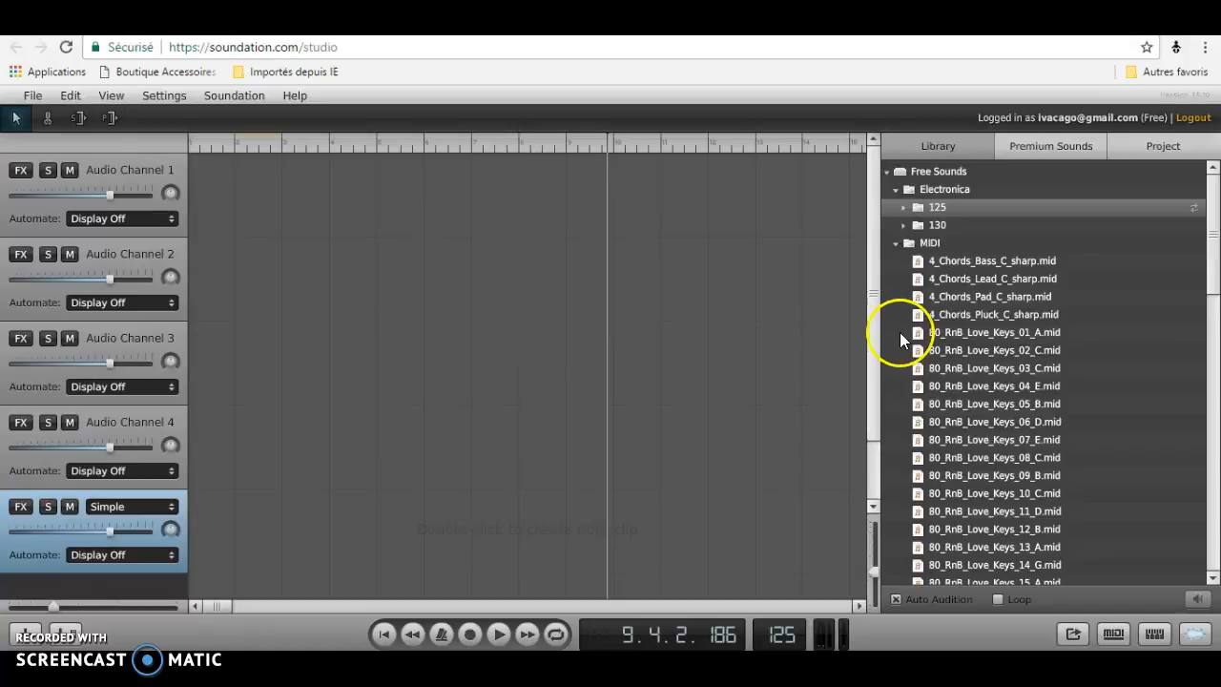
left_click_drag(936, 325, 642, 301)
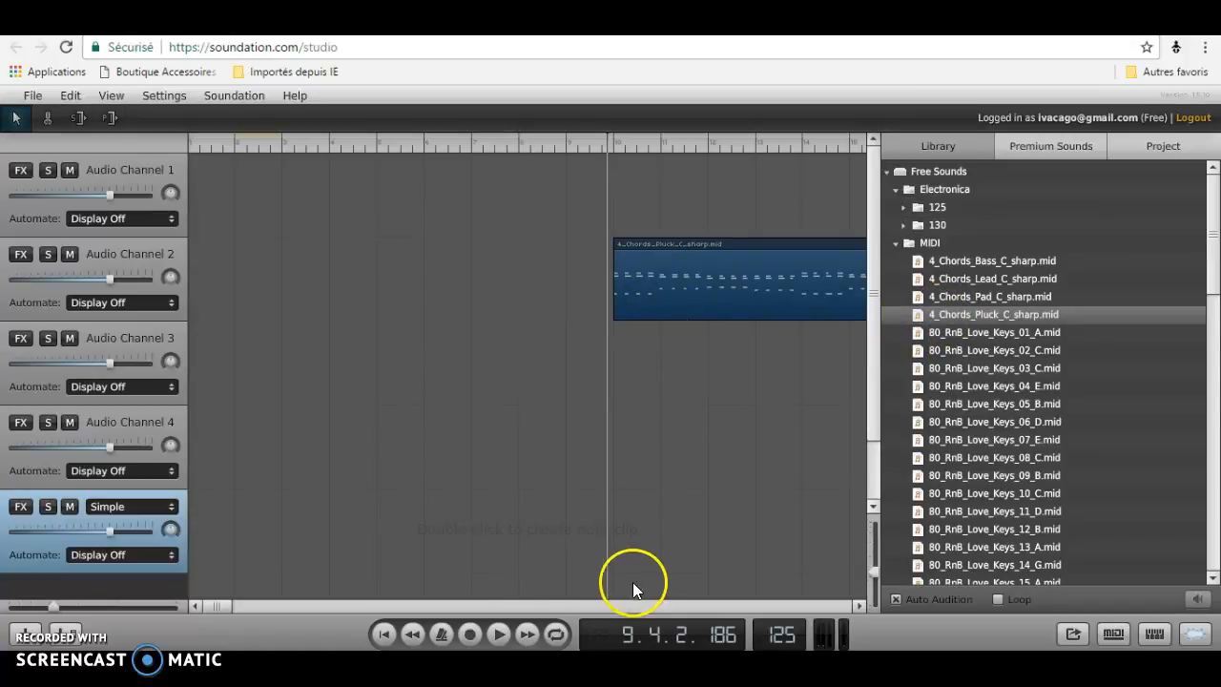
left_click(497, 633)
Move the chords clip onto the bottom Simple track at about bar 11 and toggle playback.
left_click_drag(767, 243, 817, 568)
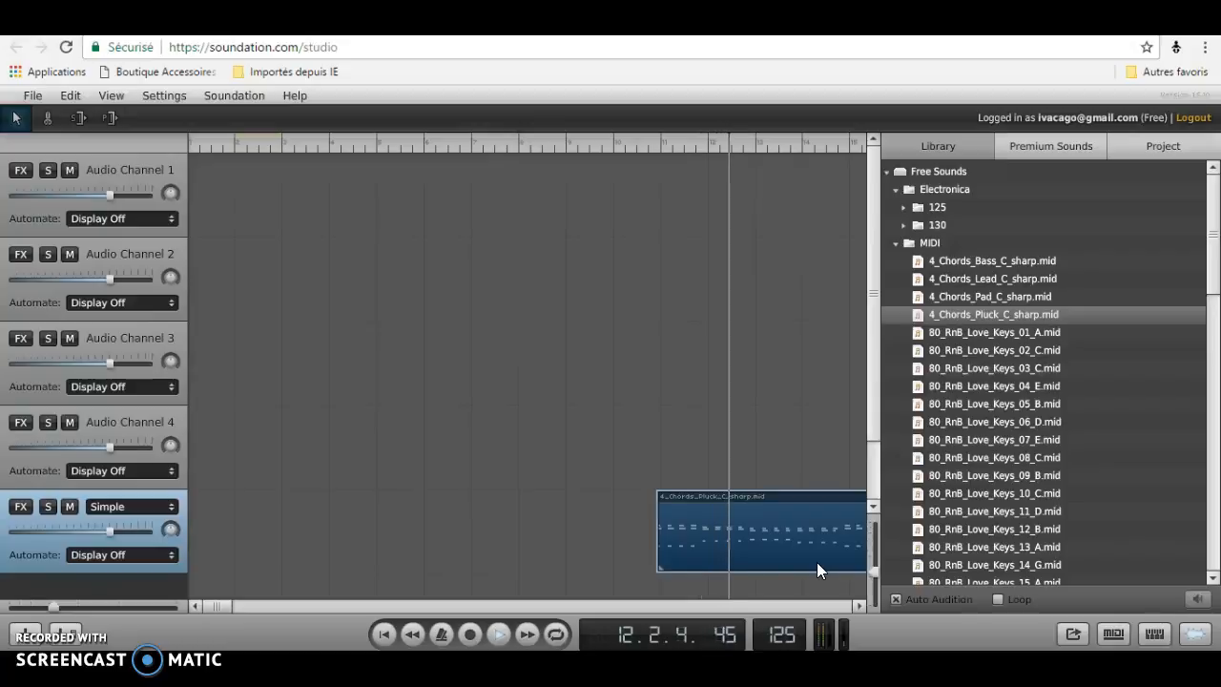
left_click(496, 634)
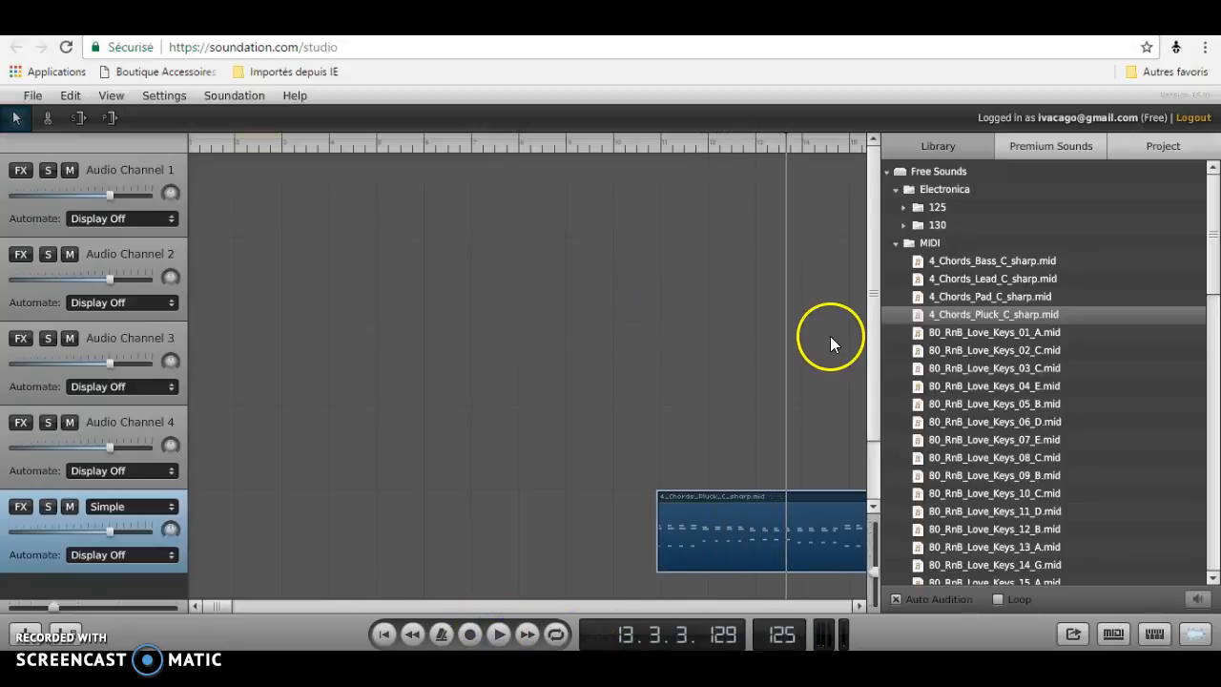
Collapse the library folders and browse the Premium Sounds and Project tabs.
left_click(887, 245)
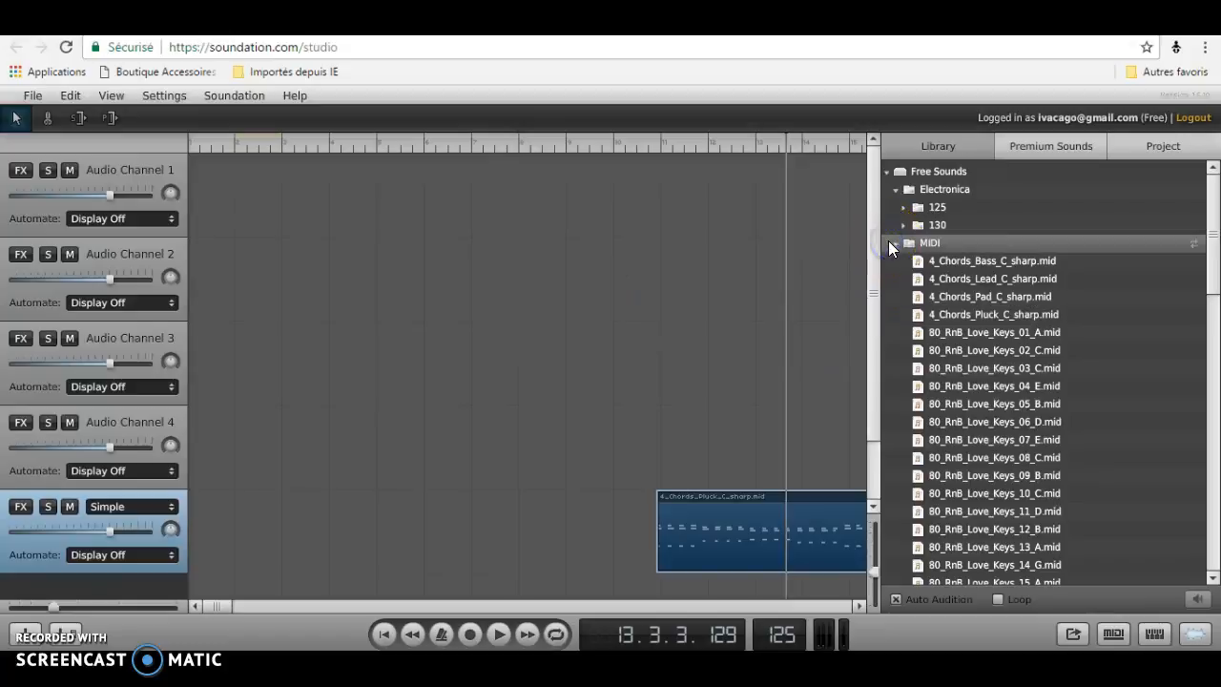
left_click(895, 242)
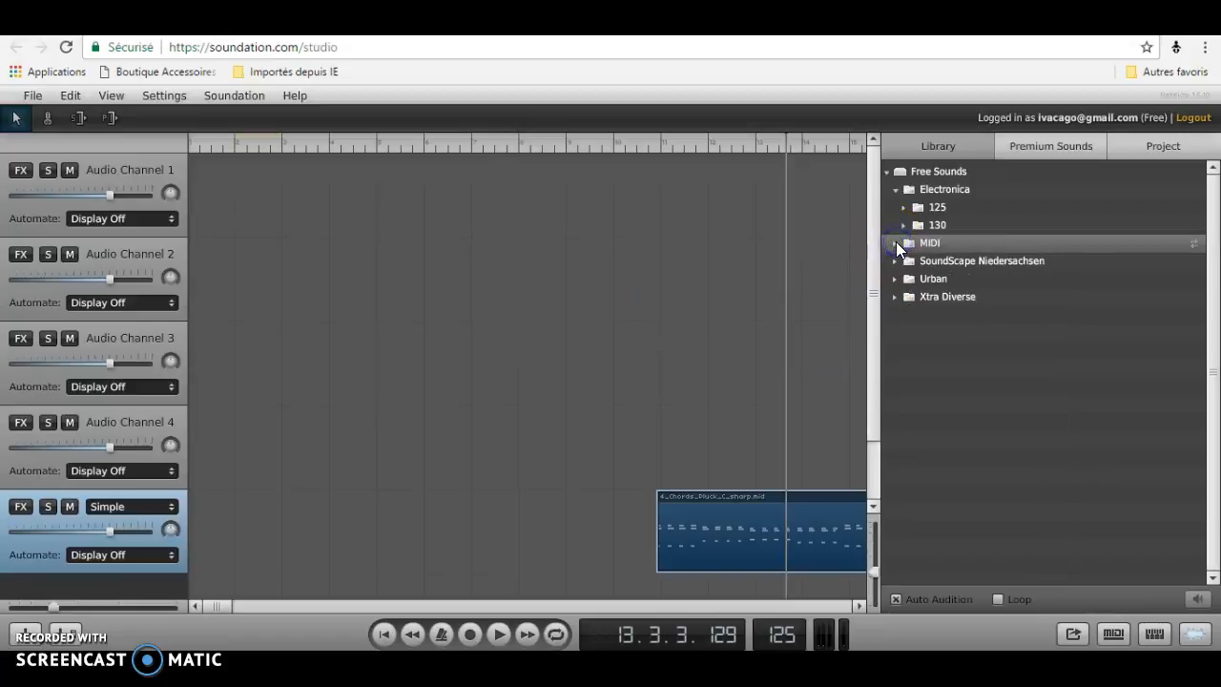
left_click(893, 188)
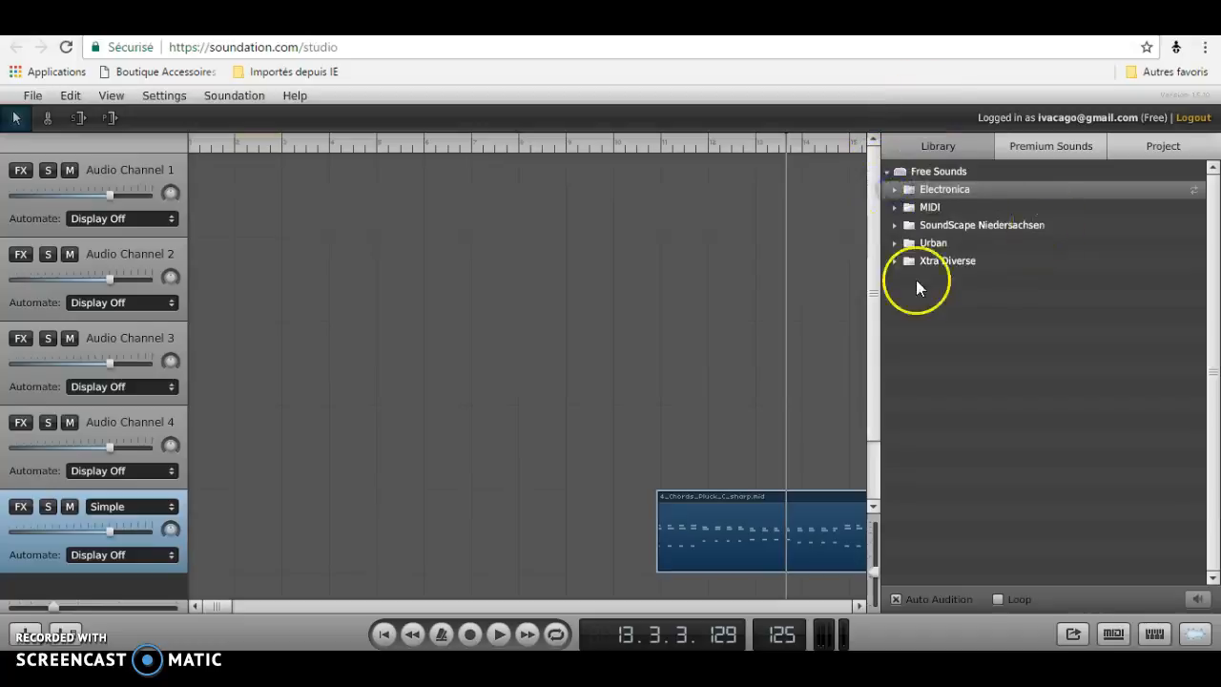
left_click(1041, 155)
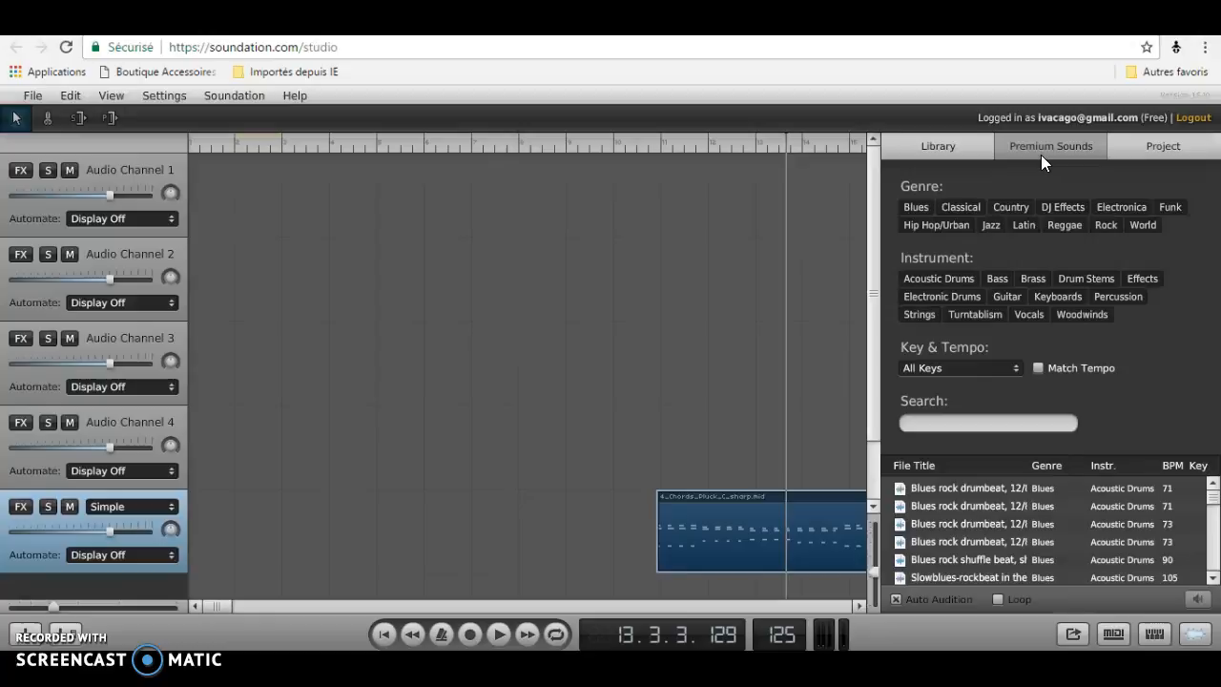
left_click(1157, 143)
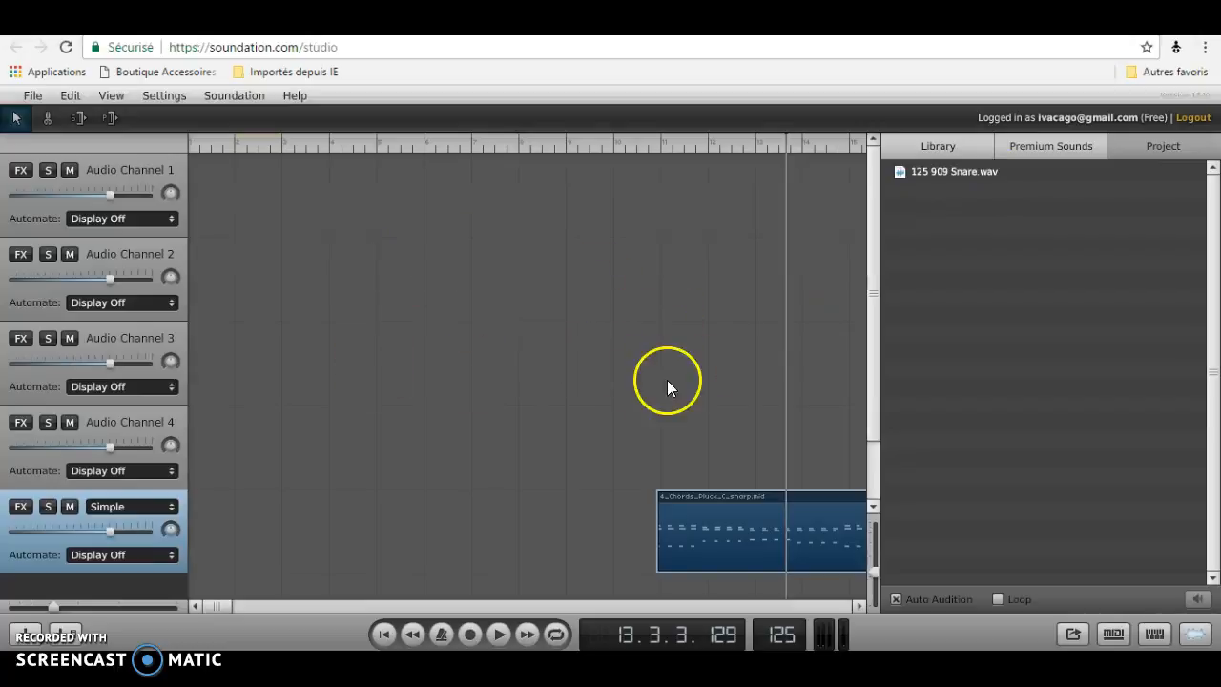
Move the chords clip left along the Simple track to start at about bar 3.
left_click(718, 564)
left_click_drag(662, 540, 306, 575)
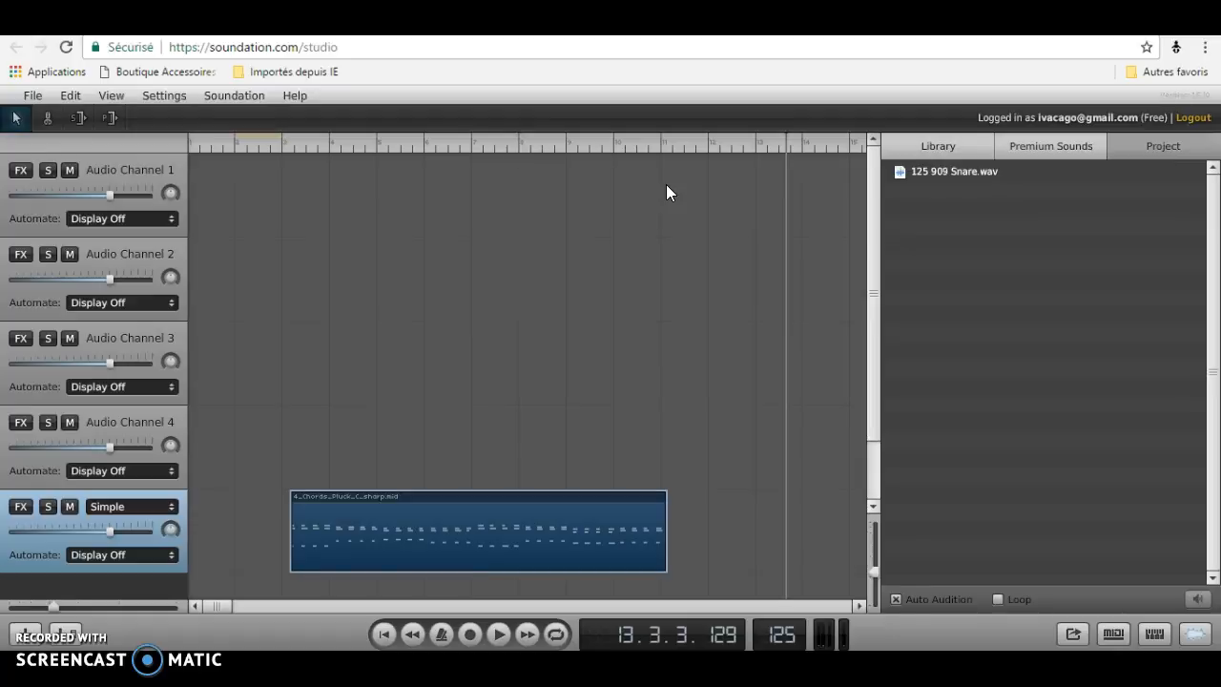
Return to the Library, rewind to the start, enable the metronome, and play back the arrangement.
left_click(922, 144)
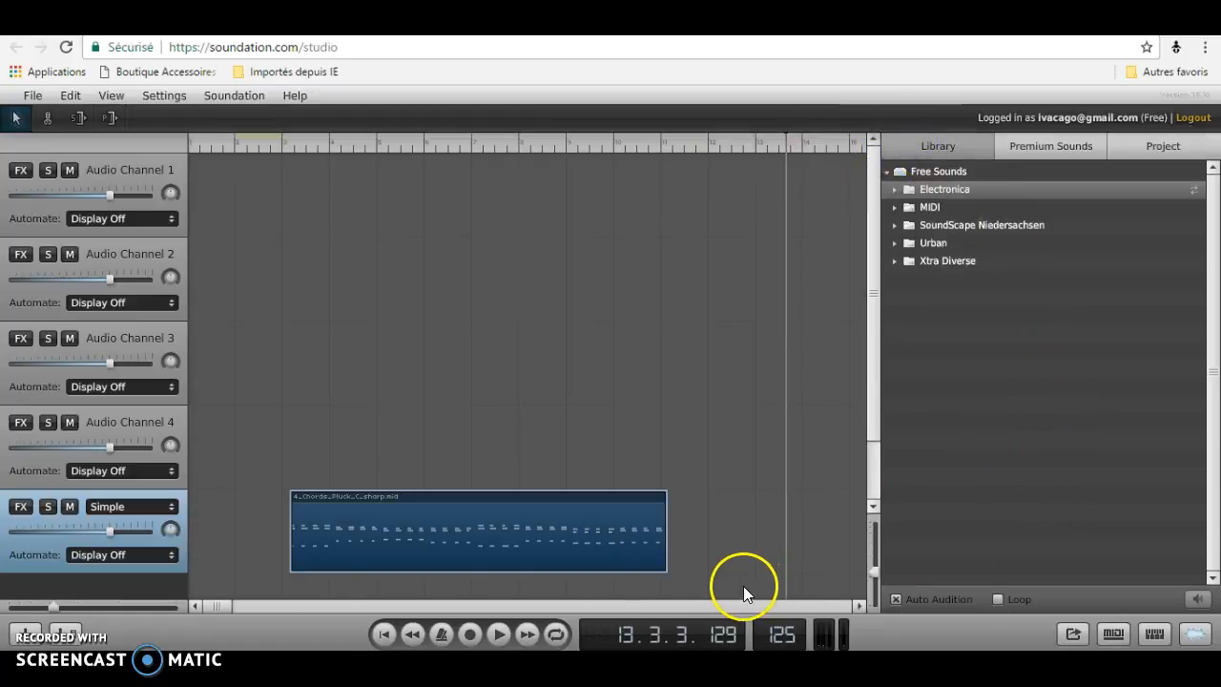
left_click(383, 634)
left_click(529, 629)
left_click(415, 632)
left_click(441, 632)
left_click(504, 626)
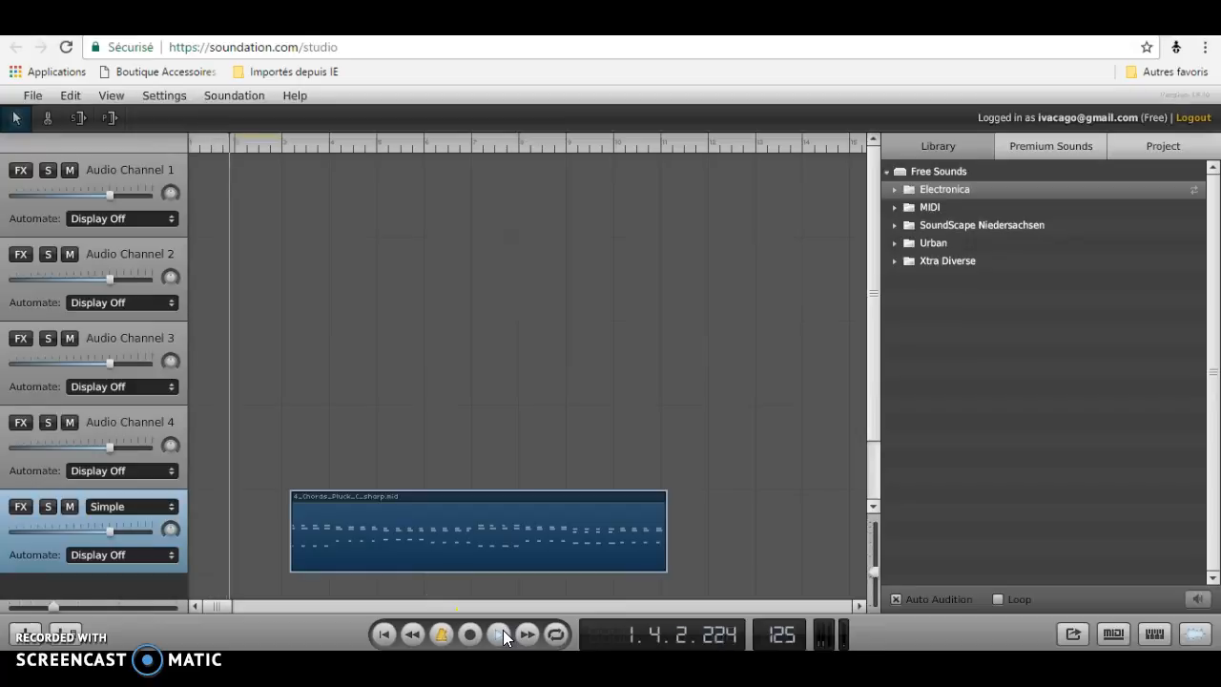
left_click(503, 630)
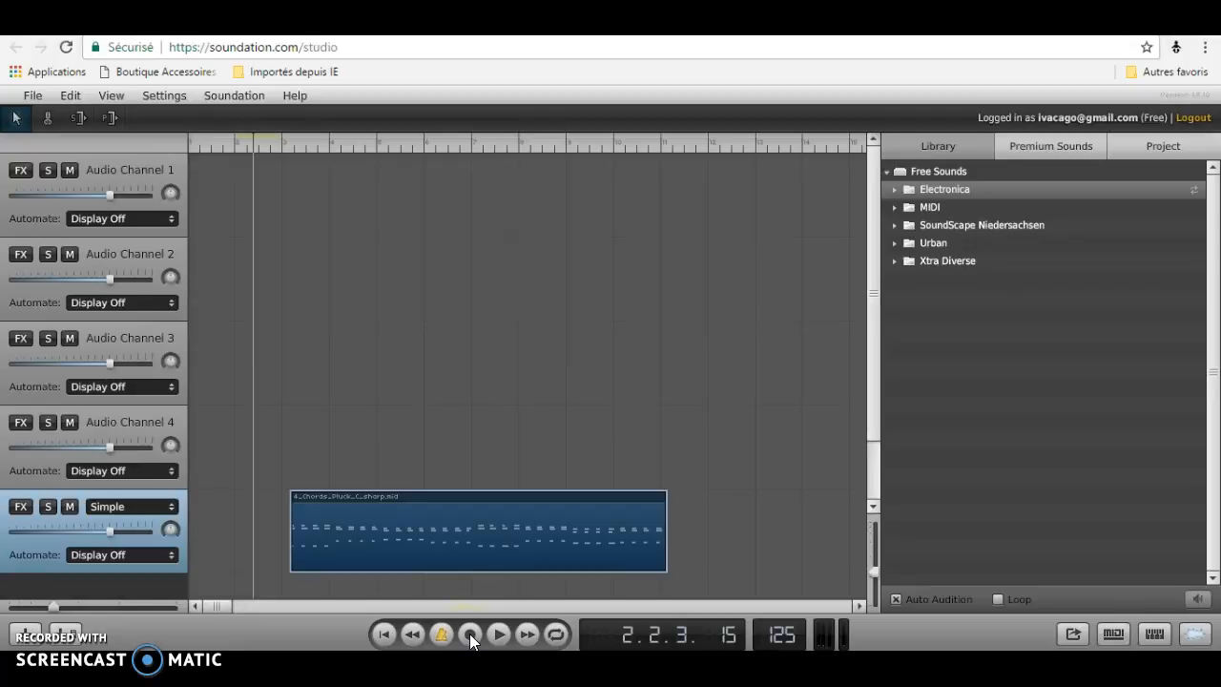
Record a microphone audio clip on Audio Channel 1 starting near bar 4, allowing microphone access when asked.
left_click(469, 633)
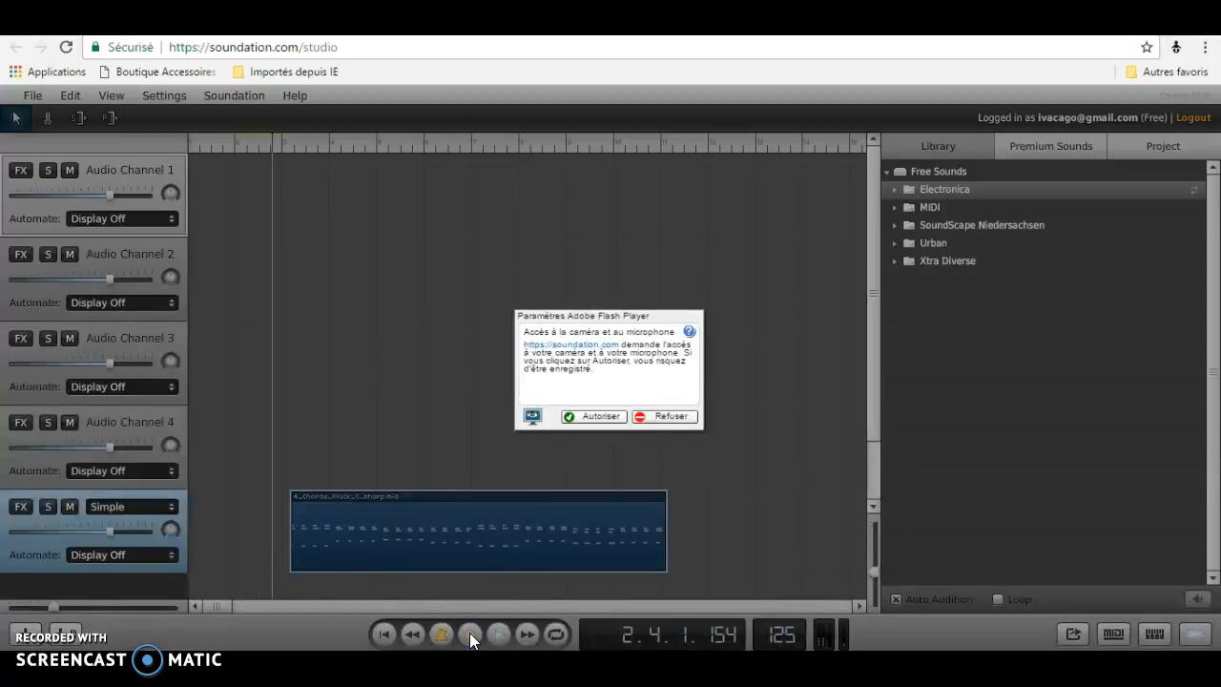
left_click(582, 416)
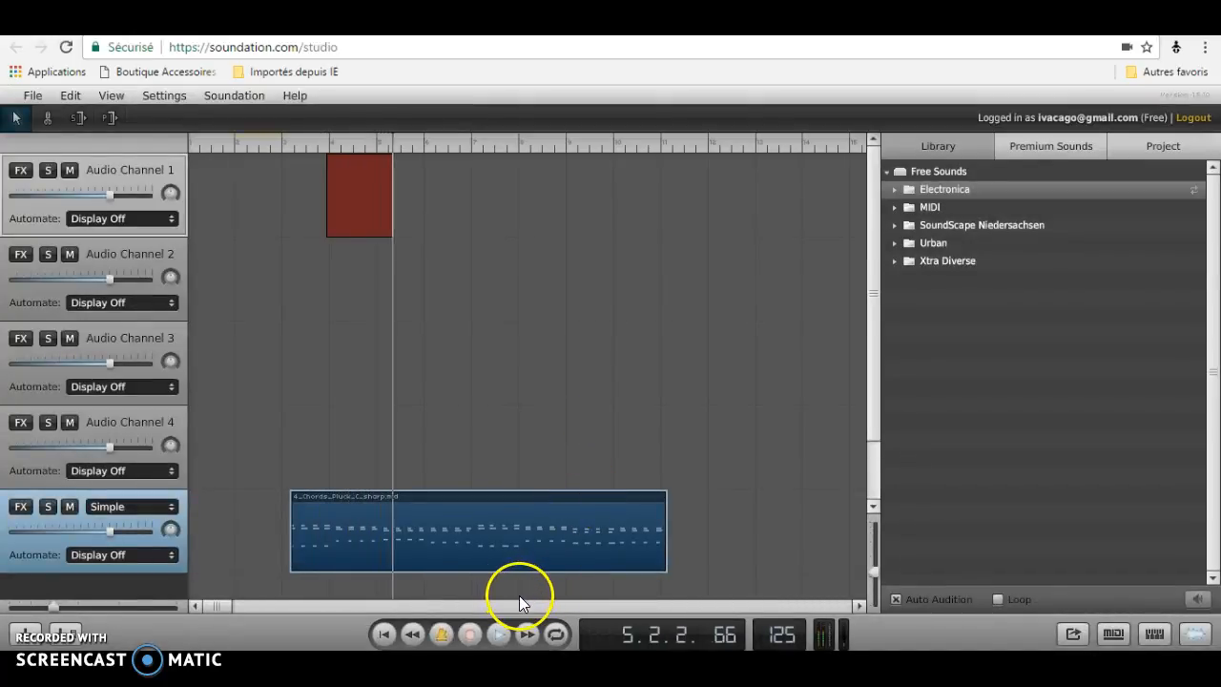
left_click(499, 635)
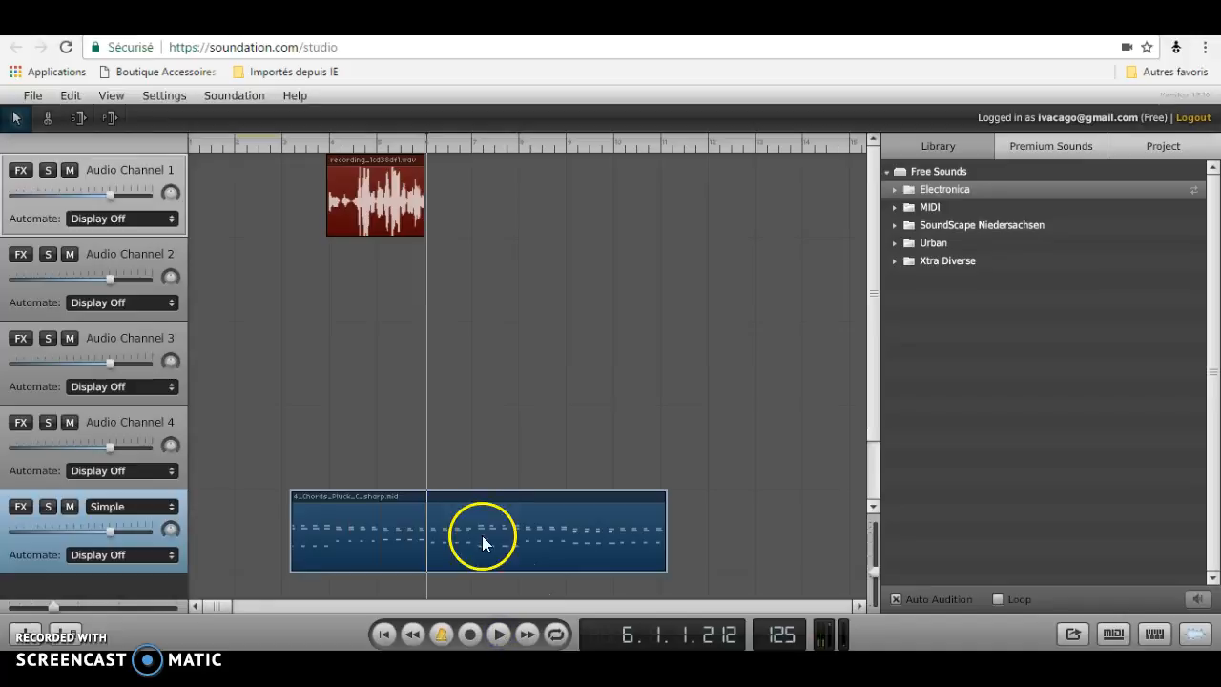
Move the recorded clip onto Audio Channel 4 at about bar 13 and play it back from there.
left_click_drag(374, 191, 808, 485)
left_click(753, 143)
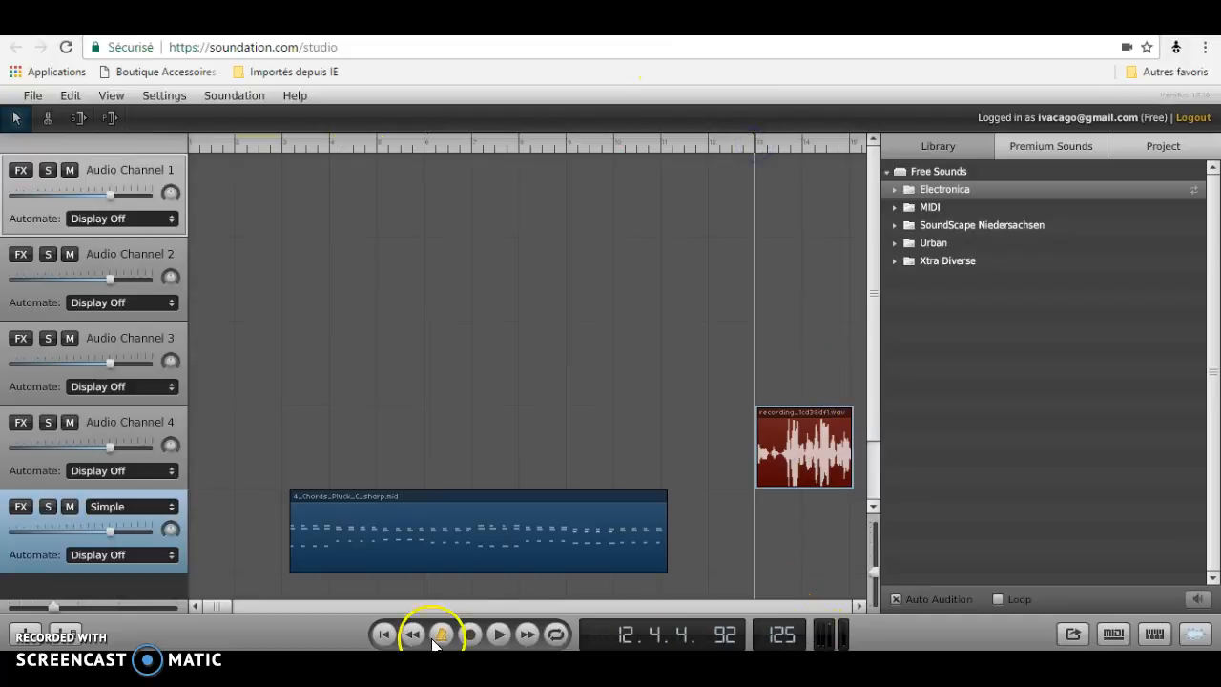
left_click(504, 640)
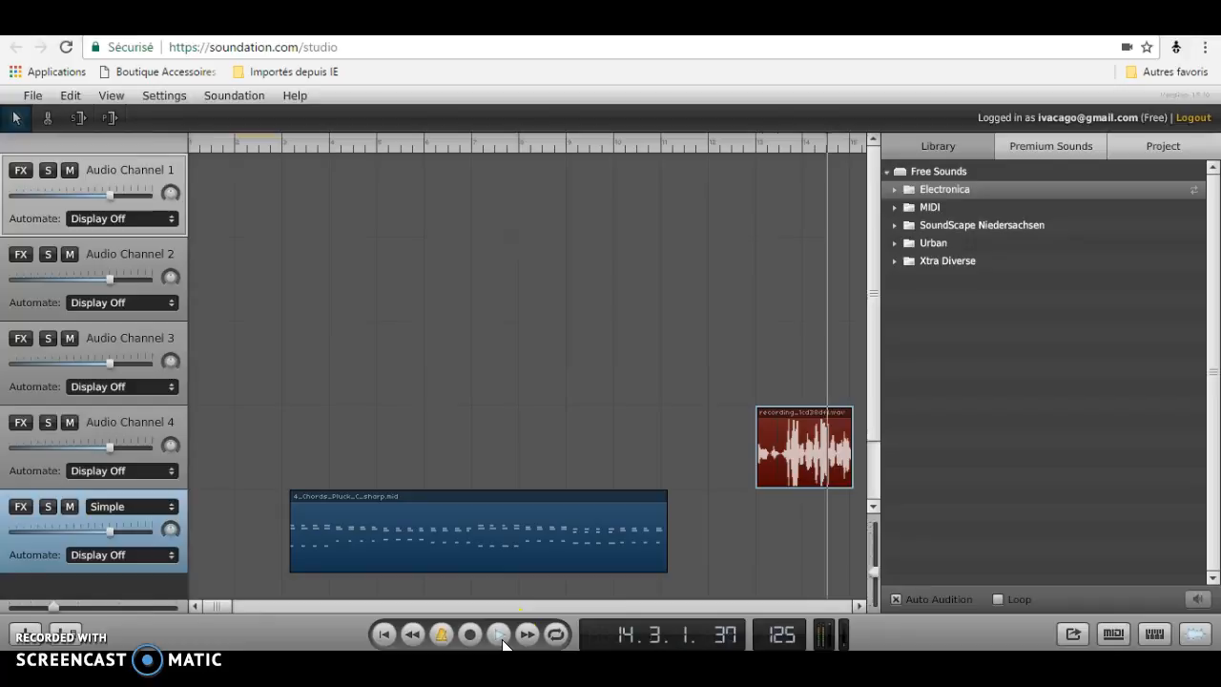
left_click(501, 637)
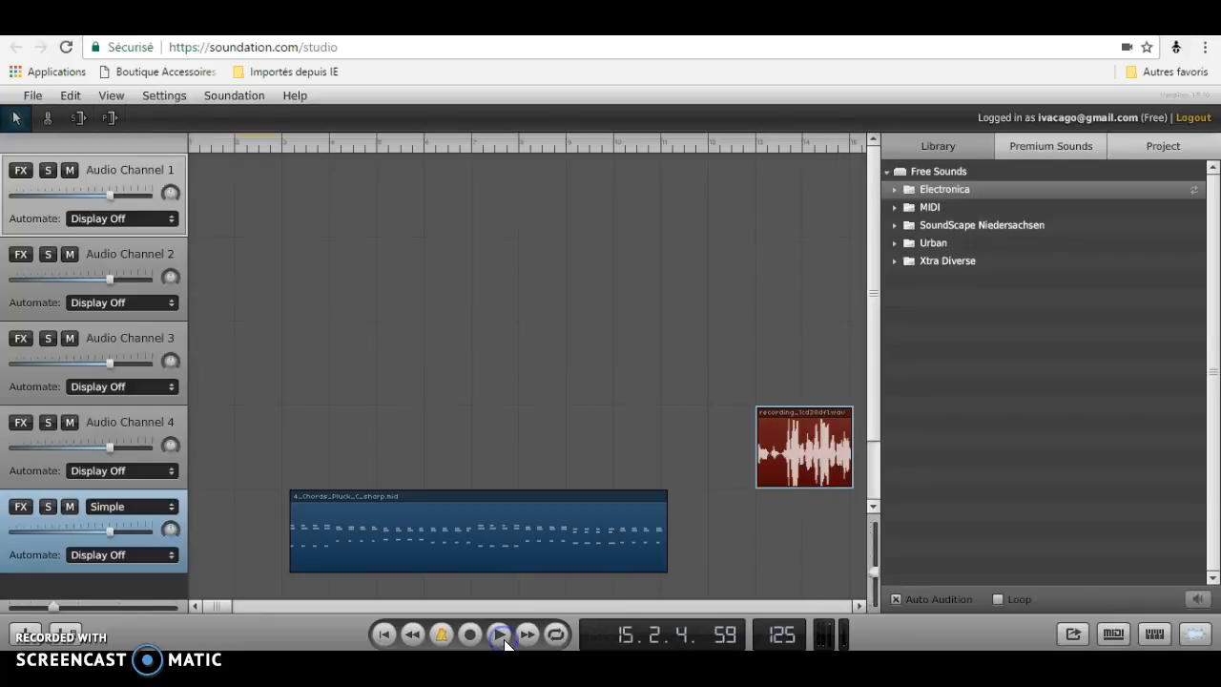
Rewind to the start, enable looping, and play then stop the arrangement.
left_click(384, 635)
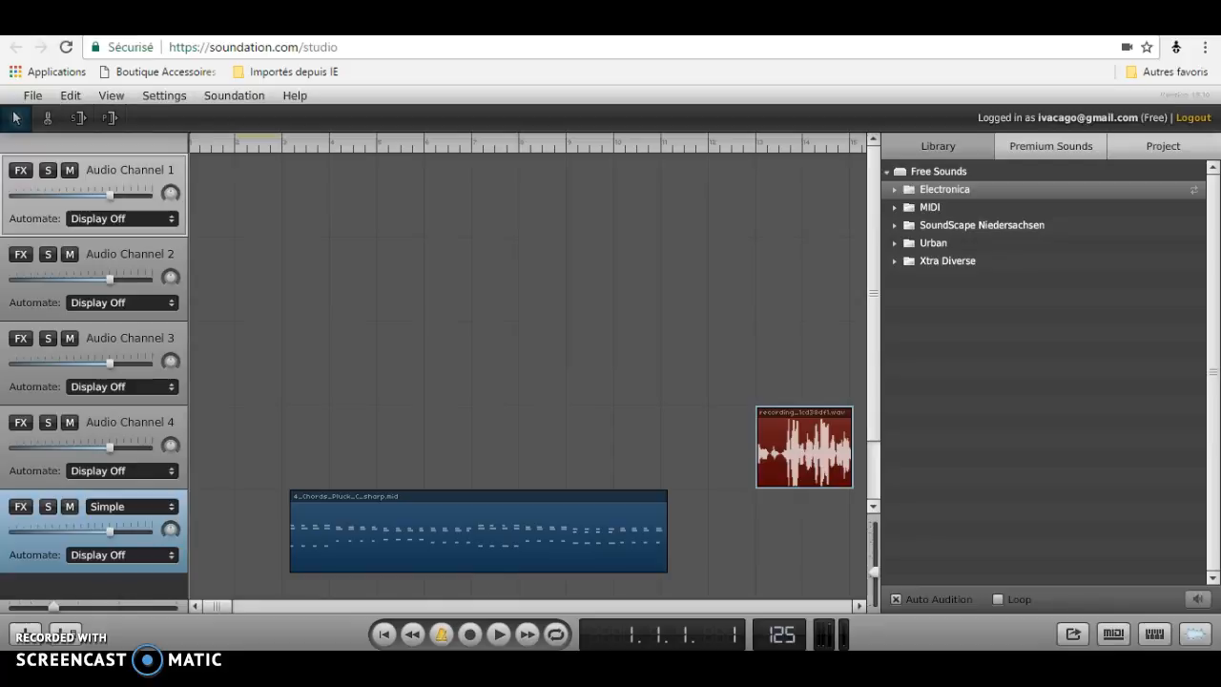
left_click(556, 634)
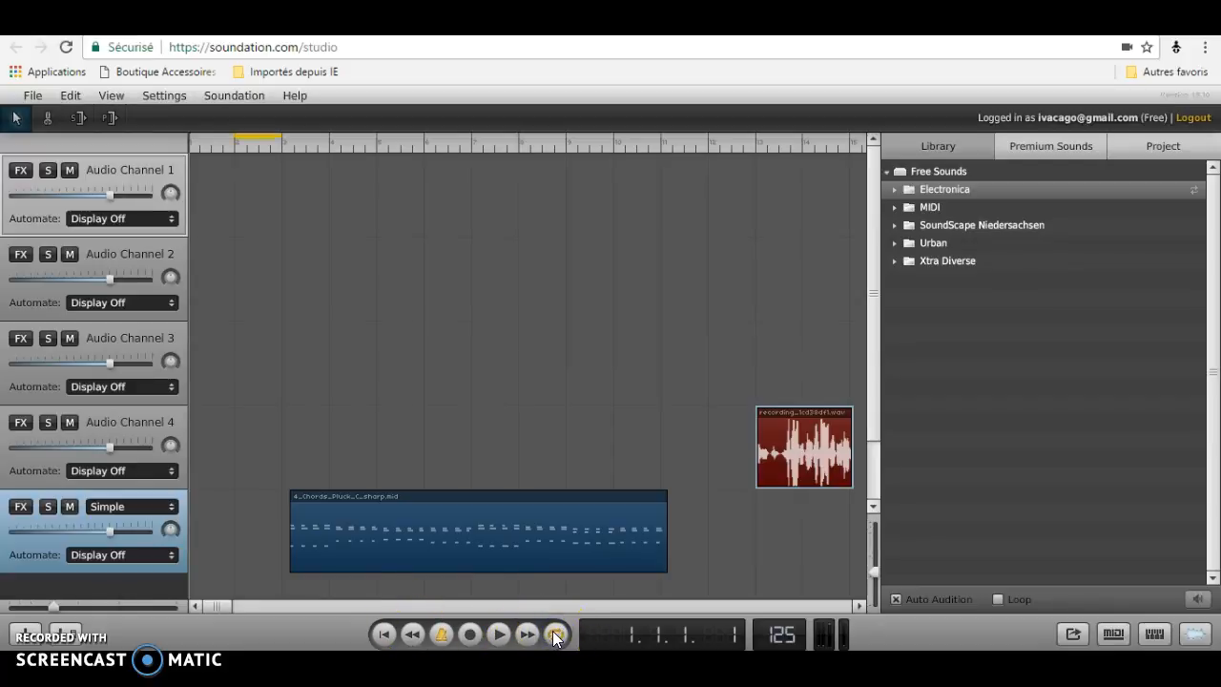
left_click(495, 636)
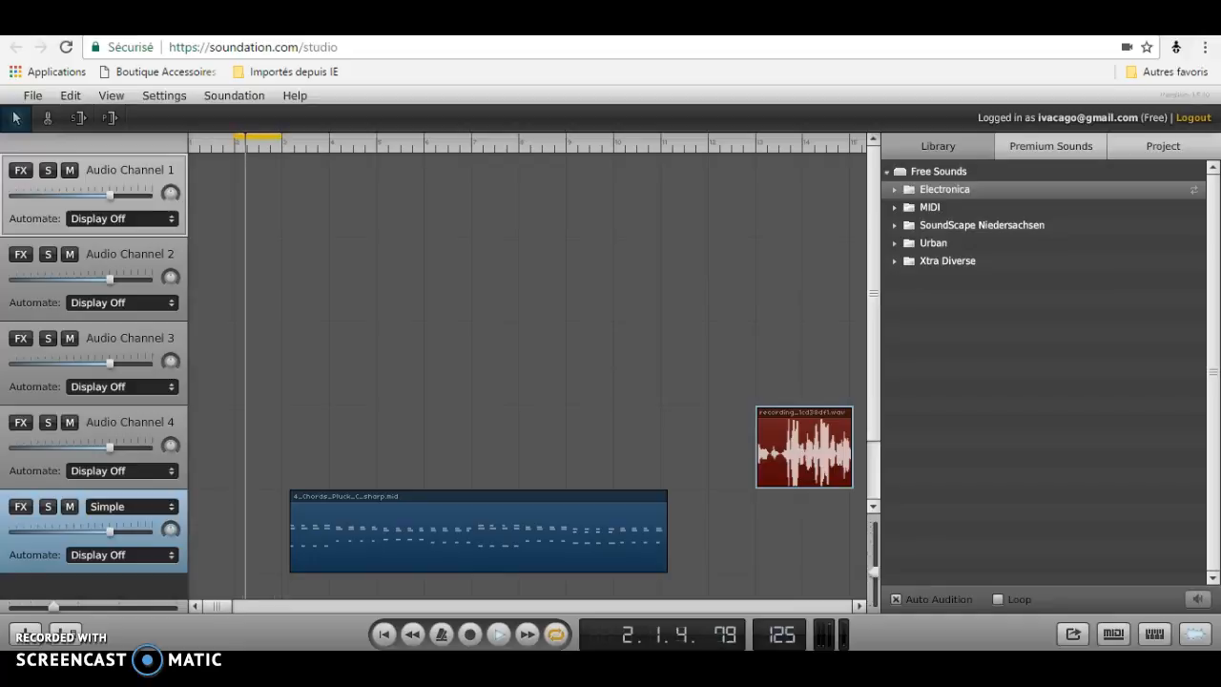
left_click(499, 634)
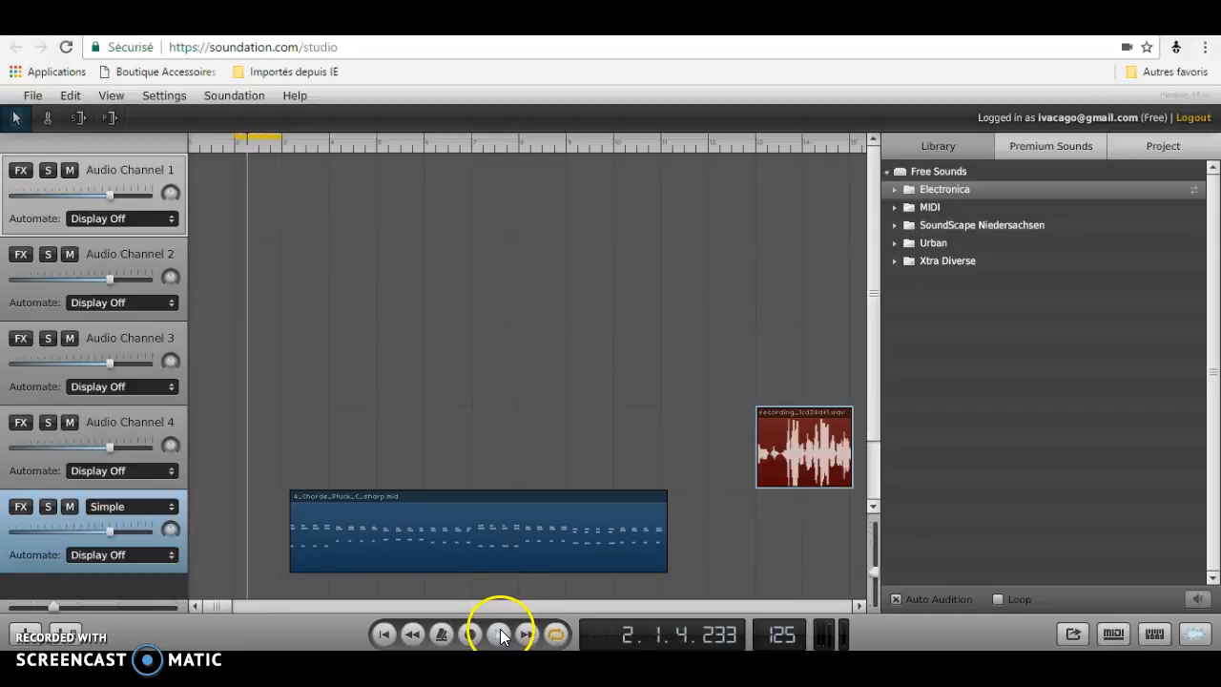
Toggle looping and resize the loop region on the ruler to a short span near bar 2.
left_click(557, 634)
left_click(560, 638)
left_click(561, 638)
left_click(561, 638)
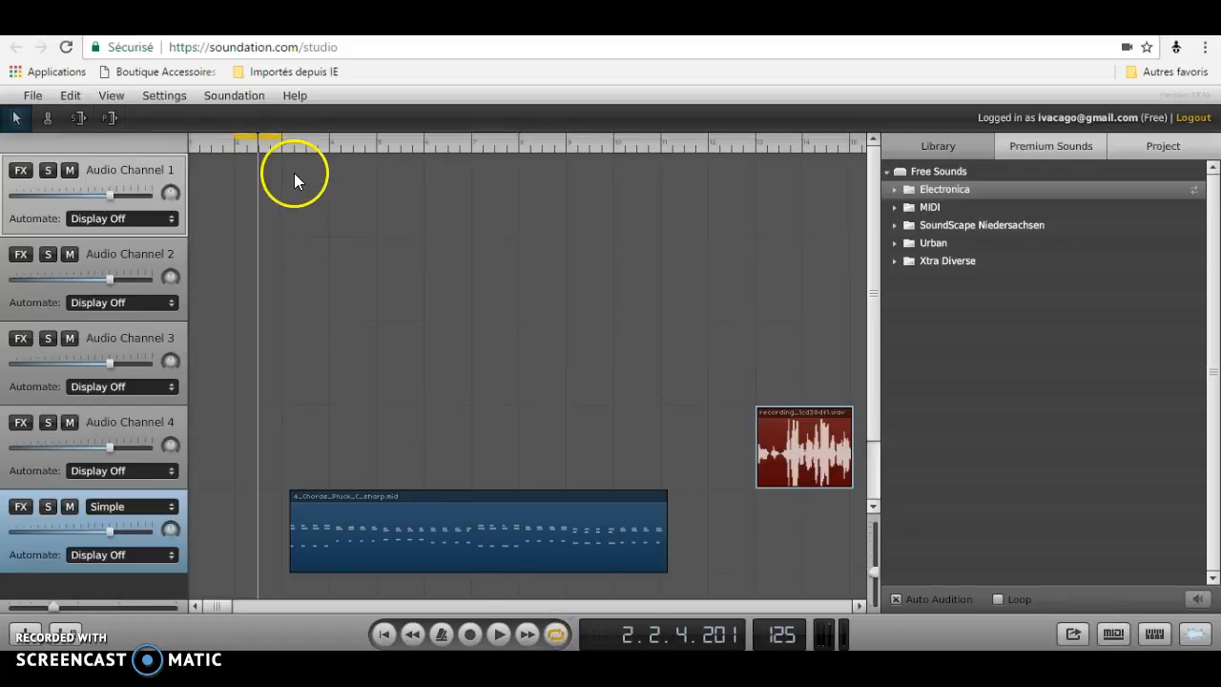
left_click_drag(281, 138, 248, 162)
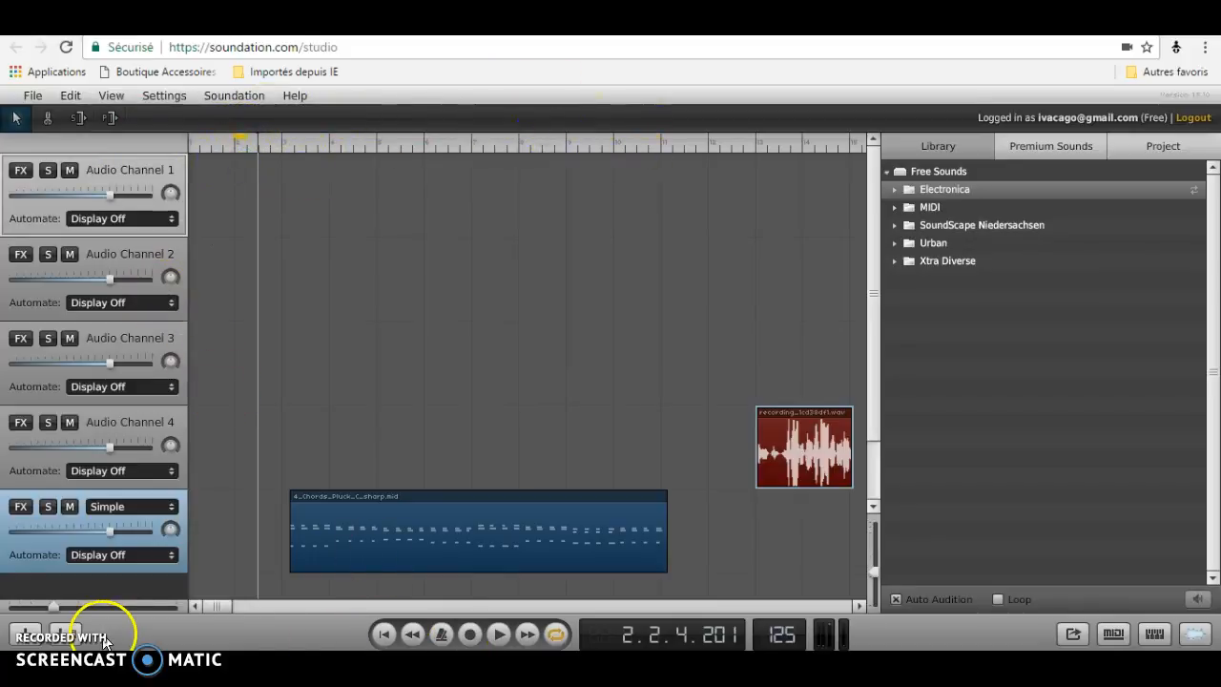
Add a new audio channel and a new Simple instrument channel, closing the instrument editor.
left_click(35, 641)
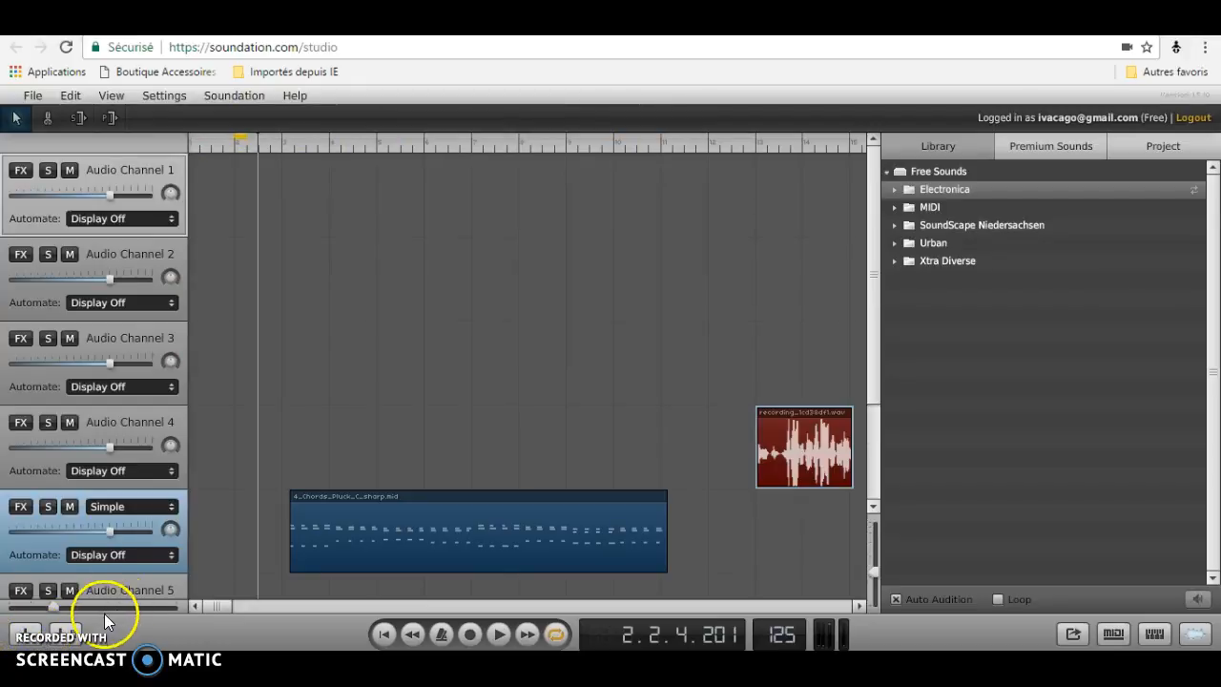
left_click(64, 638)
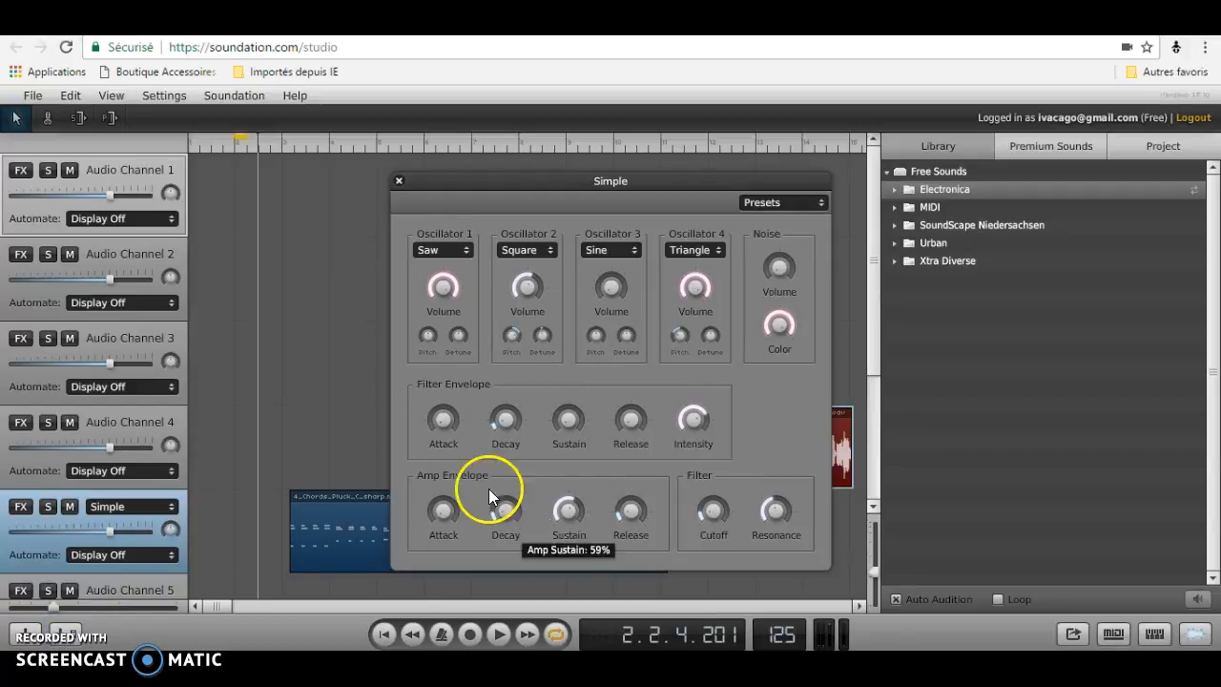
left_click_drag(399, 179, 401, 181)
left_click(401, 180)
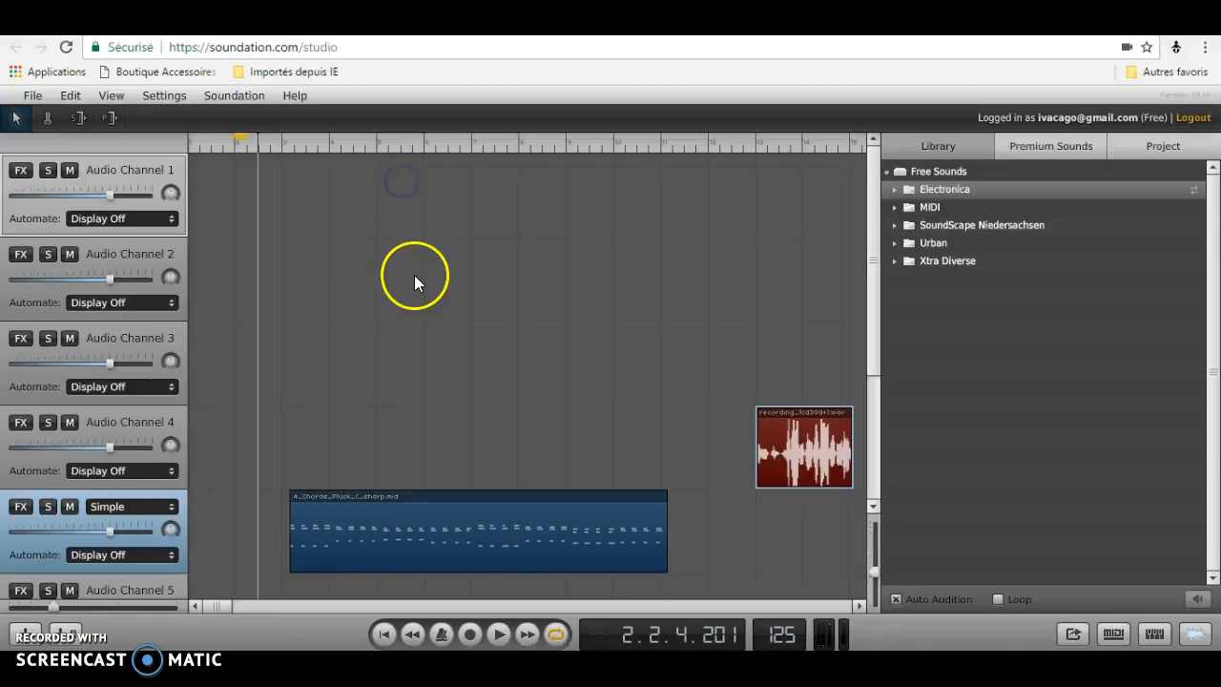
Open the virtual keyboard and try playing a note without a channel selected.
left_click(1154, 633)
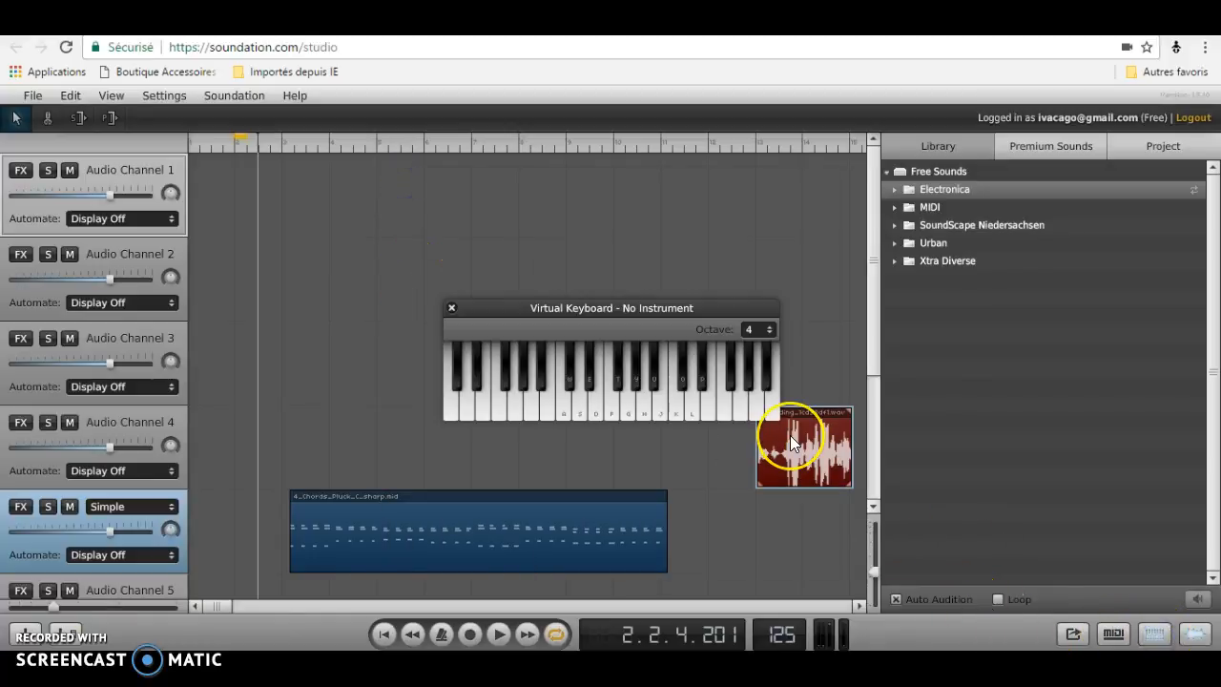
key("a")
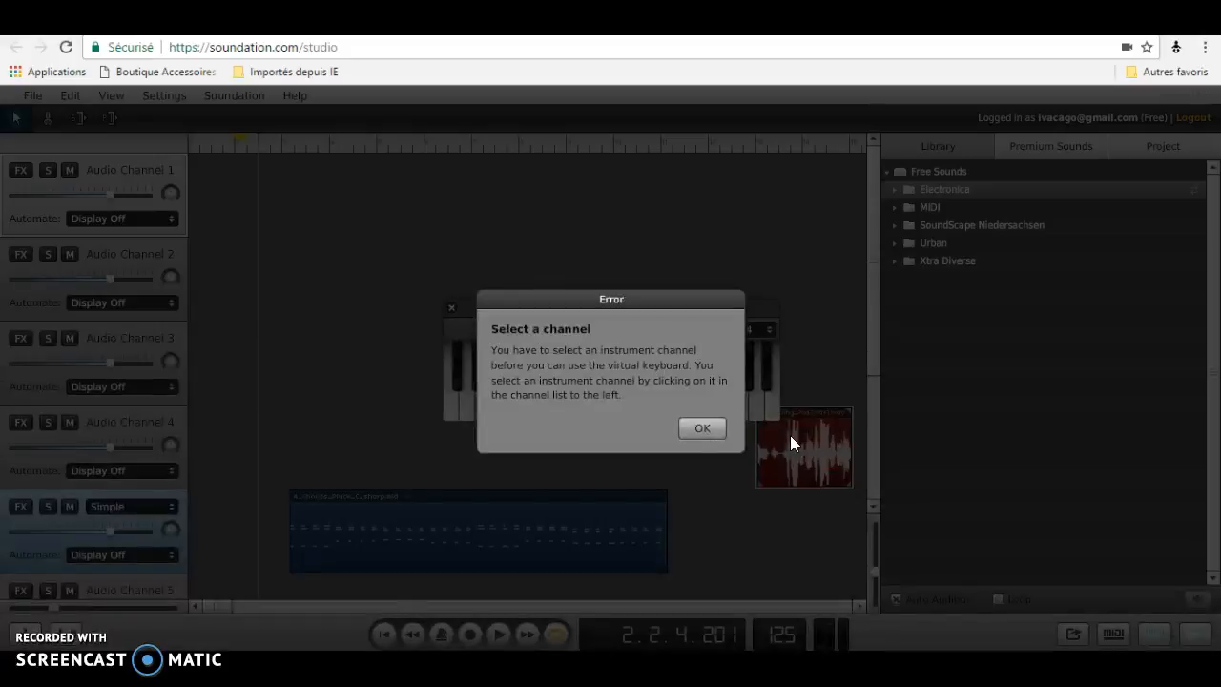
left_click(690, 431)
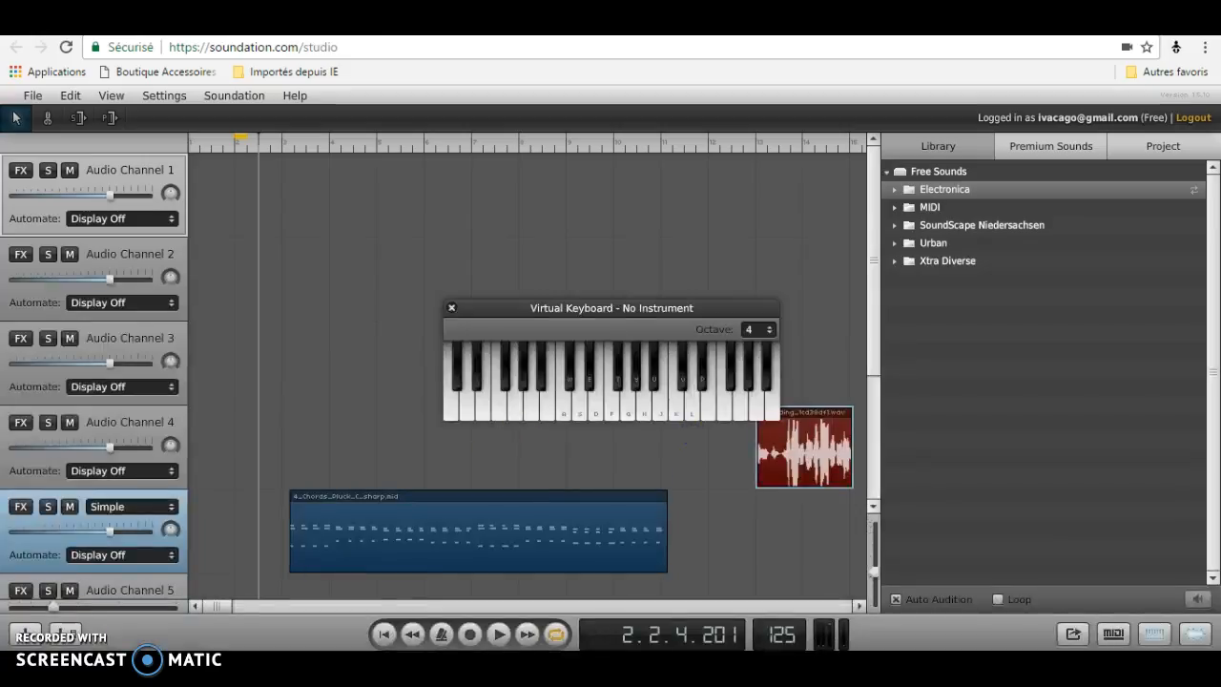
Select the Simple channel holding the chords clip and nudge its volume fader.
left_click(47, 538)
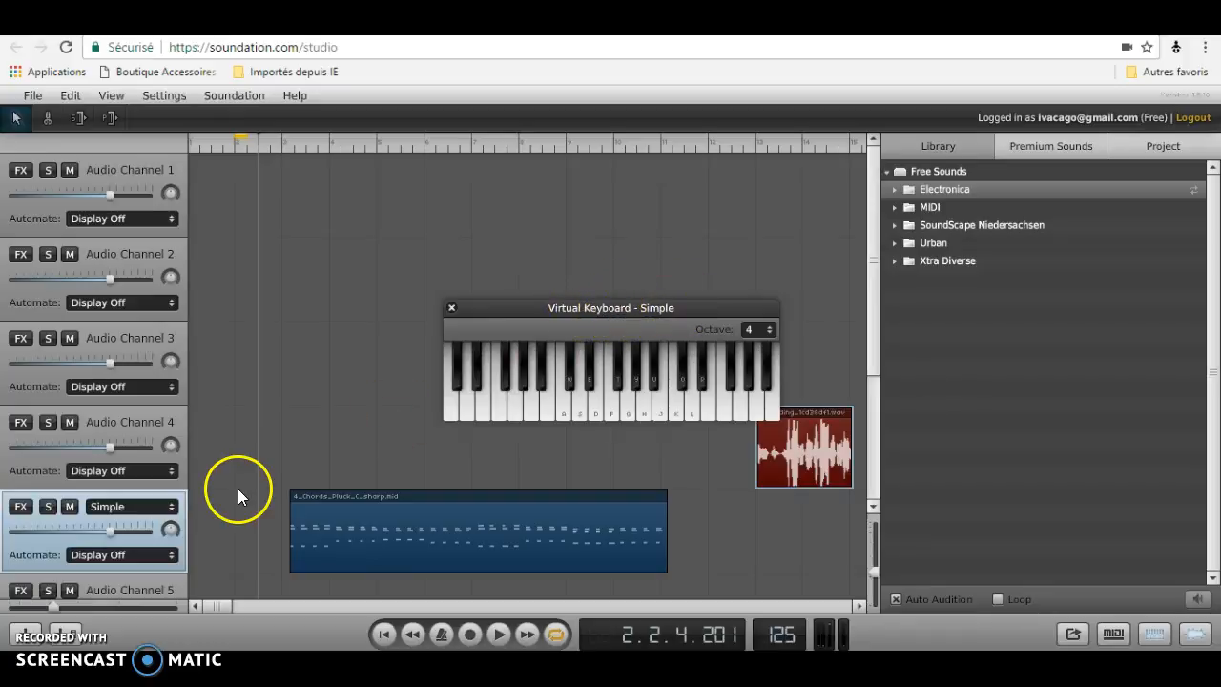
left_click(42, 536)
left_click_drag(42, 537, 111, 528)
left_click(21, 544)
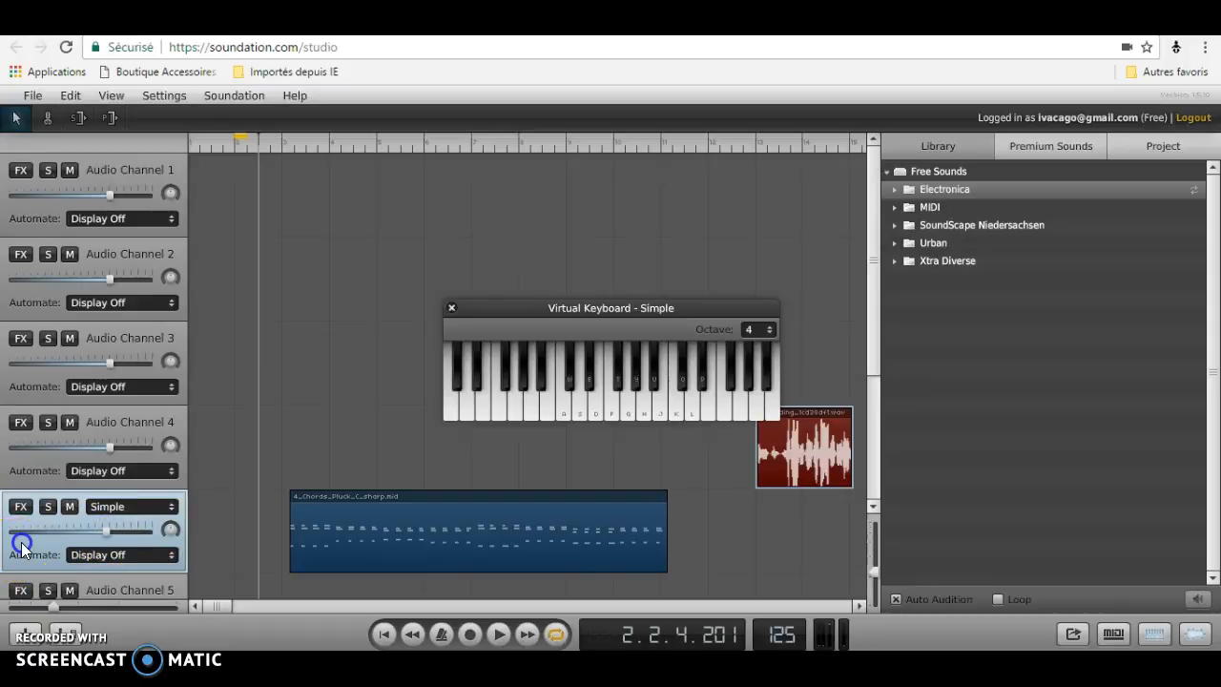
left_click(21, 545)
left_click(21, 544)
left_click(21, 546)
left_click(21, 545)
left_click(21, 546)
left_click(11, 542)
left_click(10, 542)
left_click(11, 543)
left_click(12, 544)
left_click(13, 545)
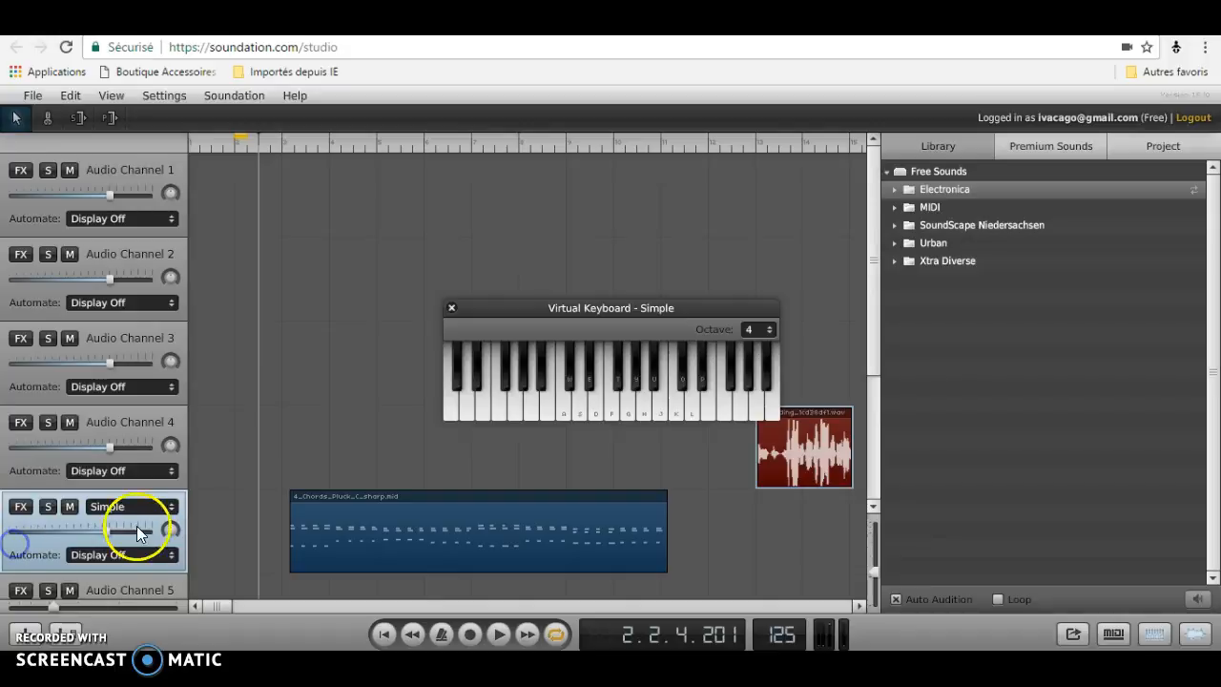
Browse the Simple channel's instrument list without changing the instrument.
left_click(291, 438)
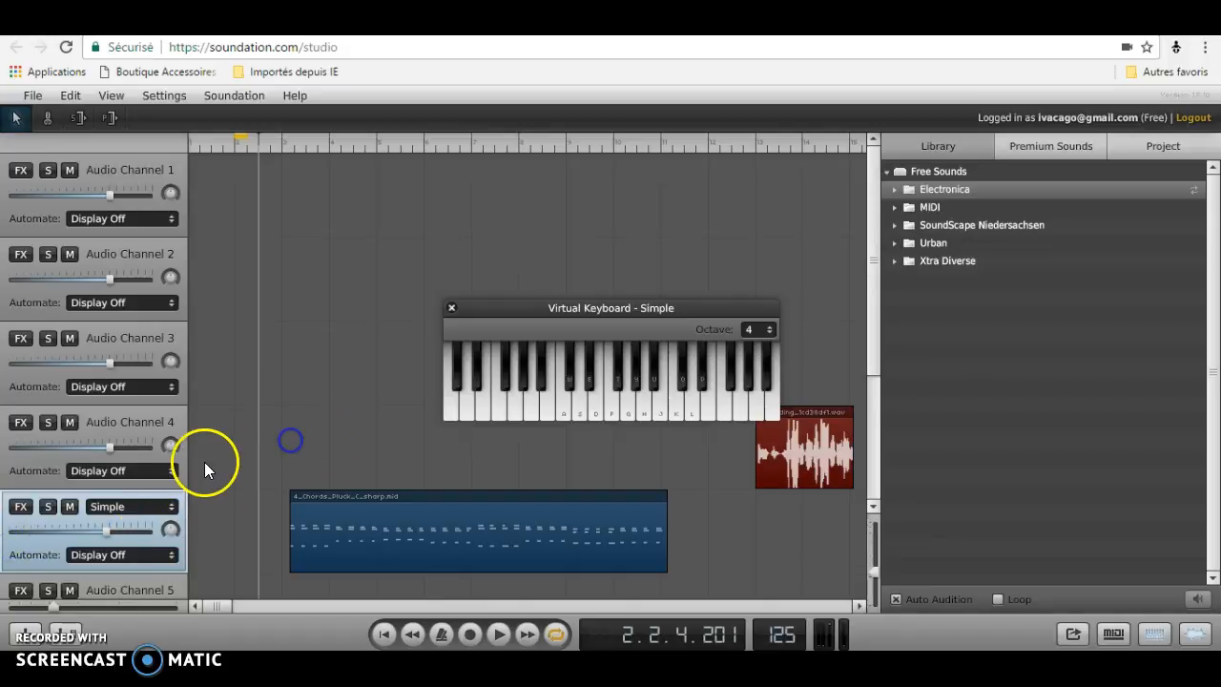
left_click(148, 433)
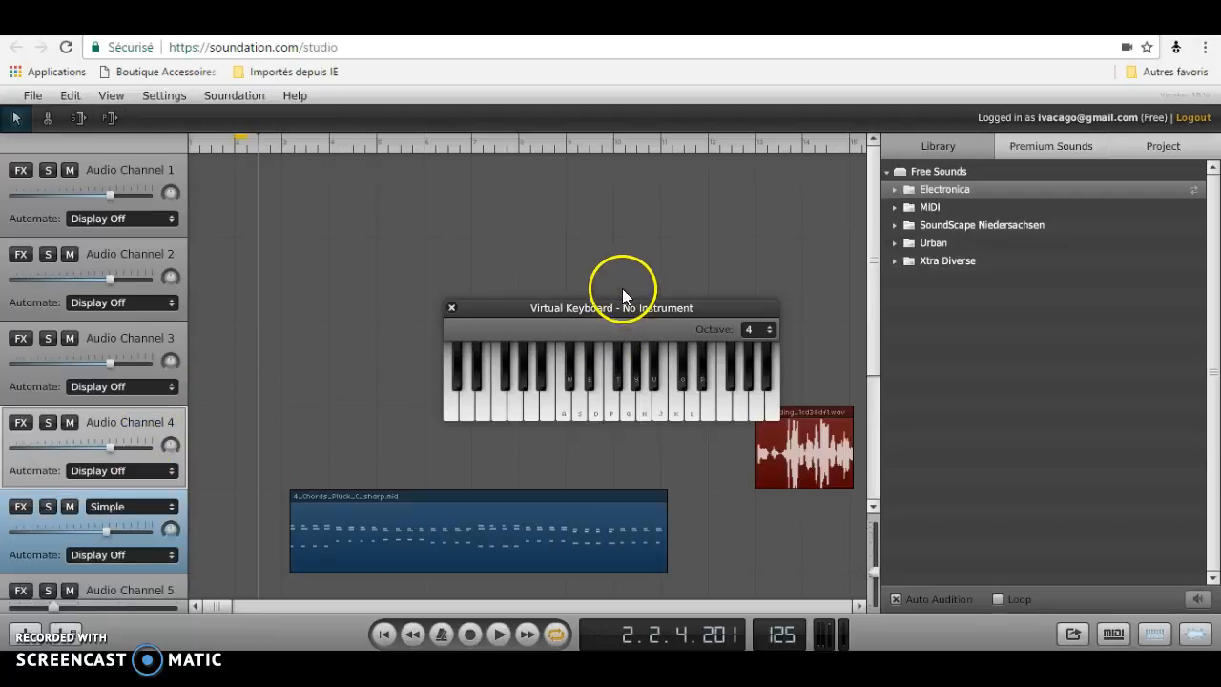
left_click(113, 512)
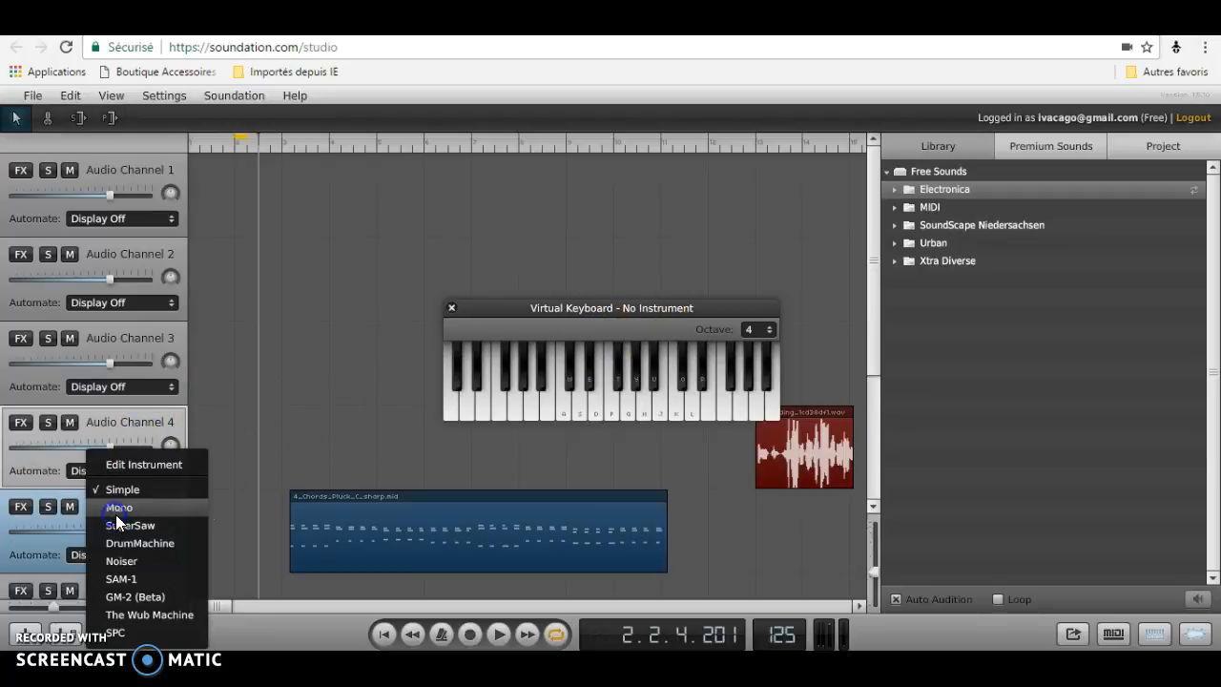
left_click(42, 548)
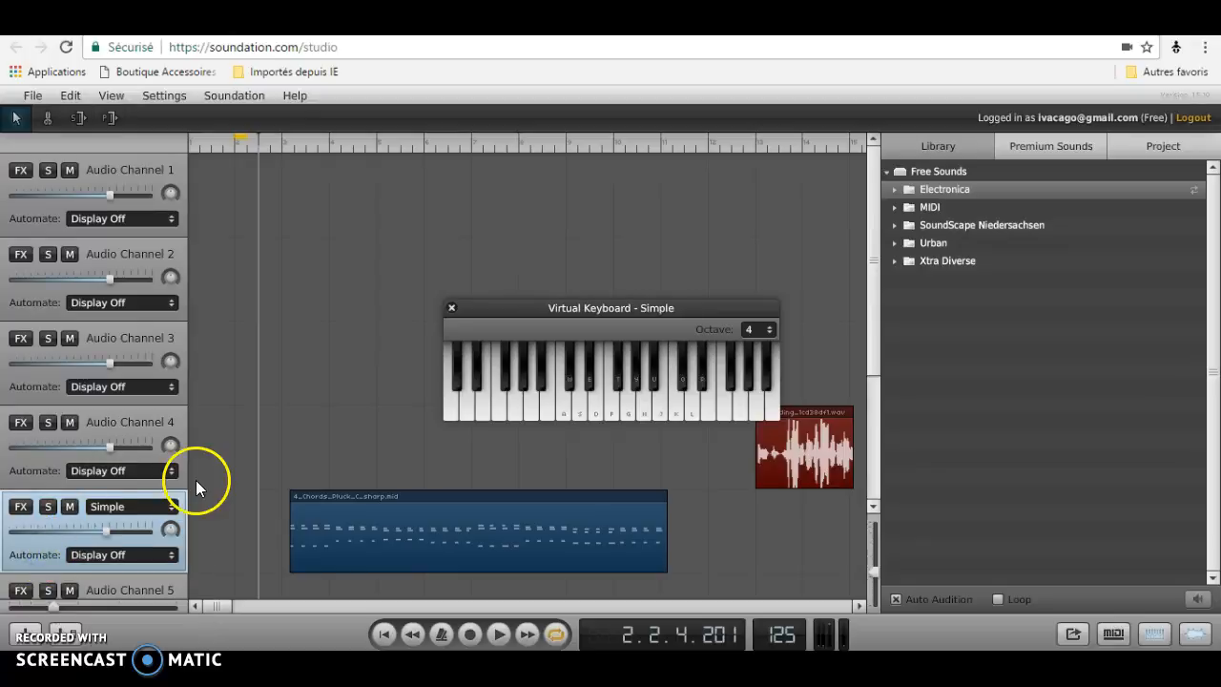
left_click(124, 504)
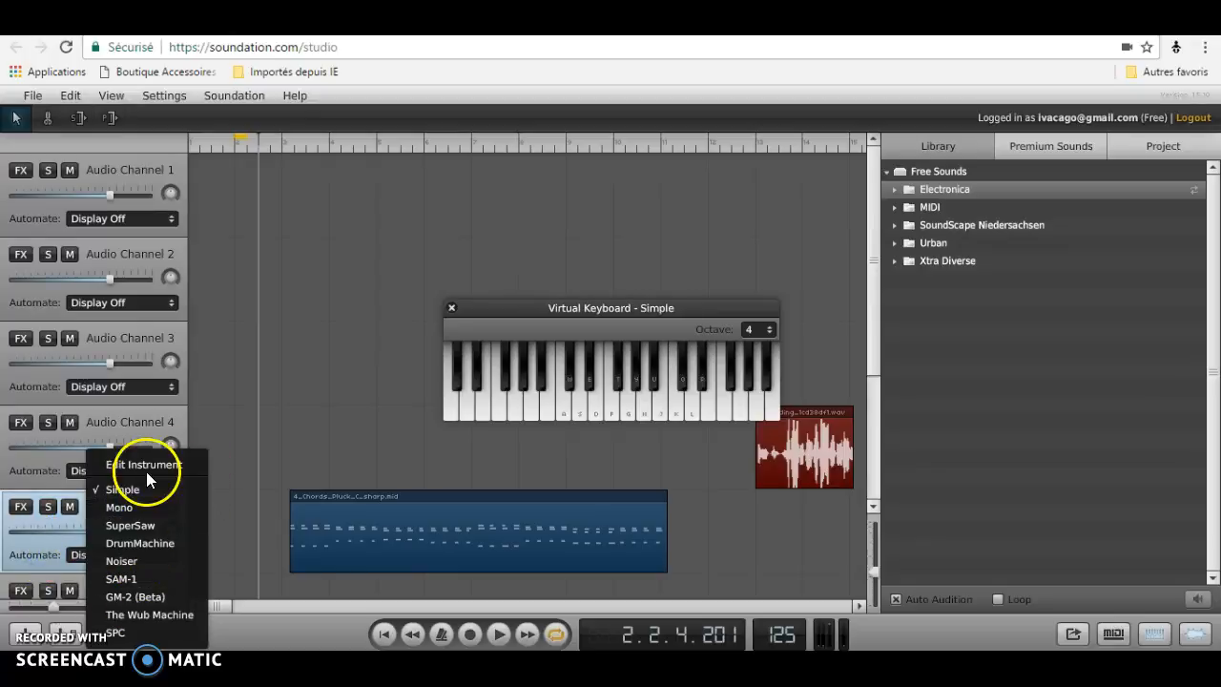
left_click(45, 556)
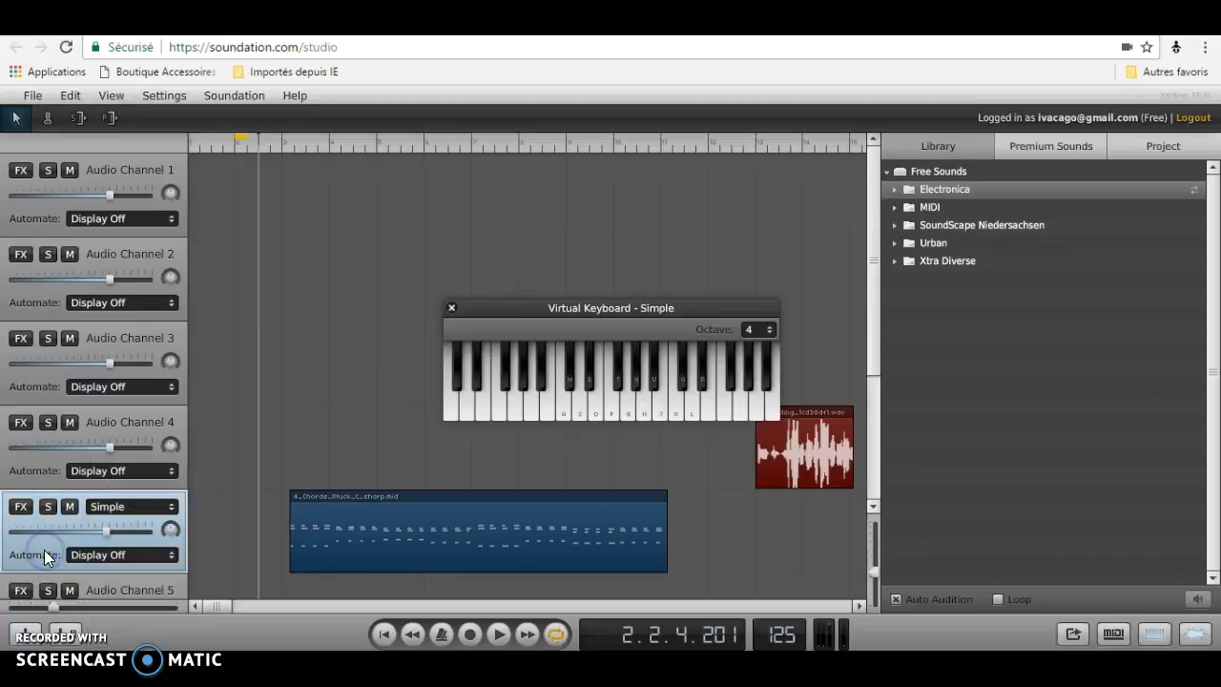
Play A notes on the virtual keyboard through the Simple channel, then close the keyboard.
key("a")
key("a")
key("a")
key("a")
left_click(448, 306)
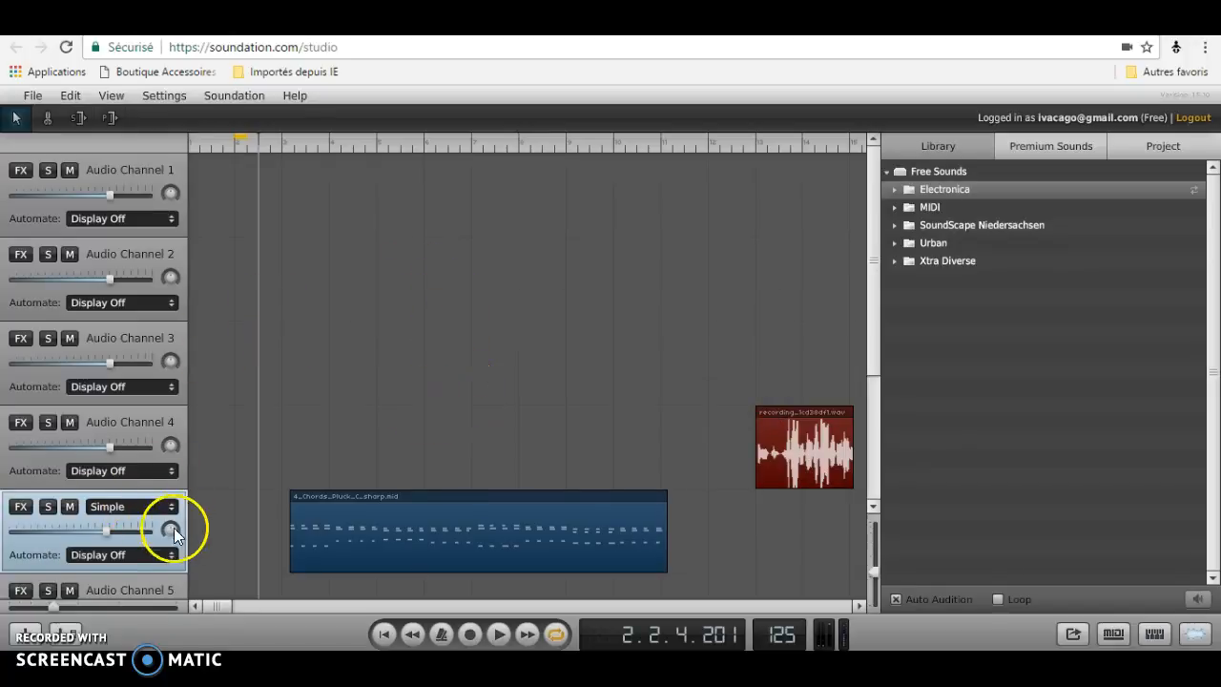
Set the chords channel's automation display to Volume.
left_click(136, 553)
scroll(172, 414, "up", 1)
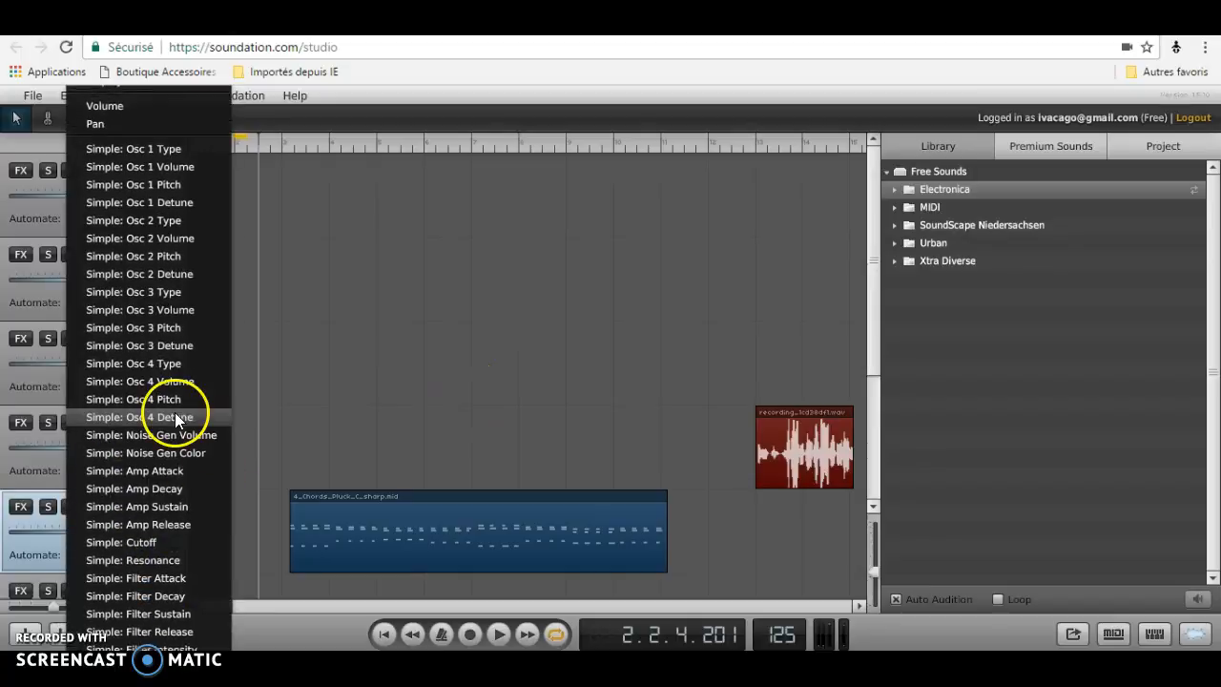
left_click(138, 127)
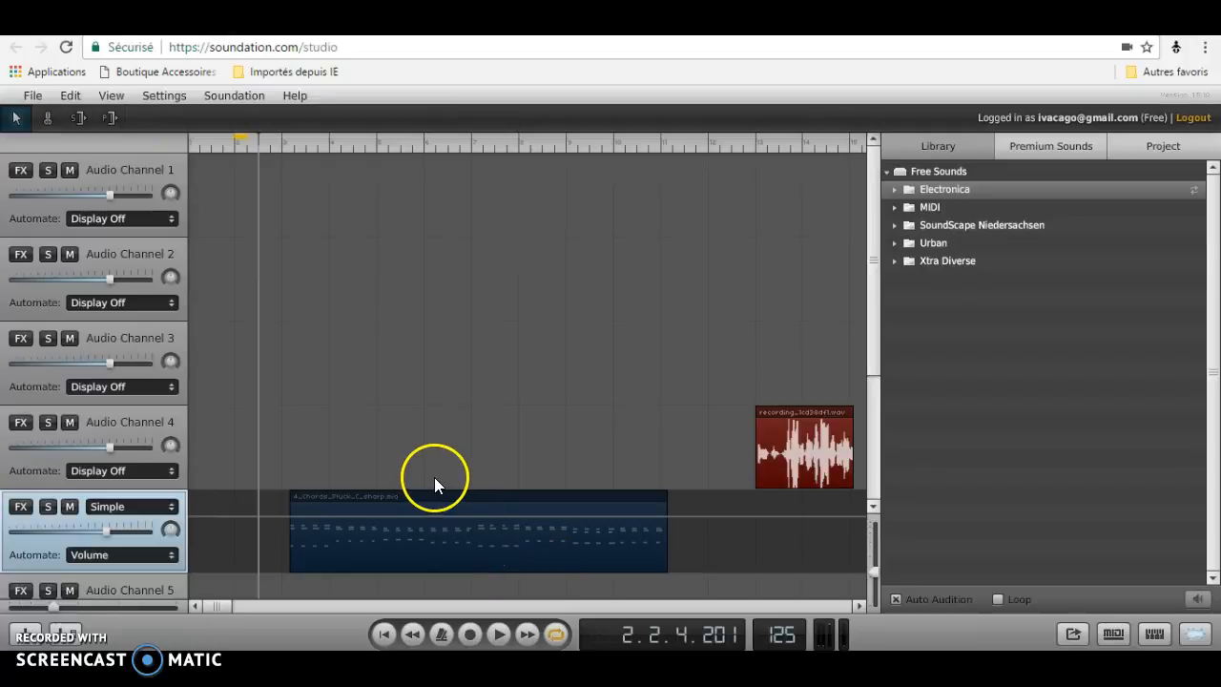
Draw a volume automation fade on the chords channel dropping to zero between about bar 6 and bar 7.
left_click(439, 513)
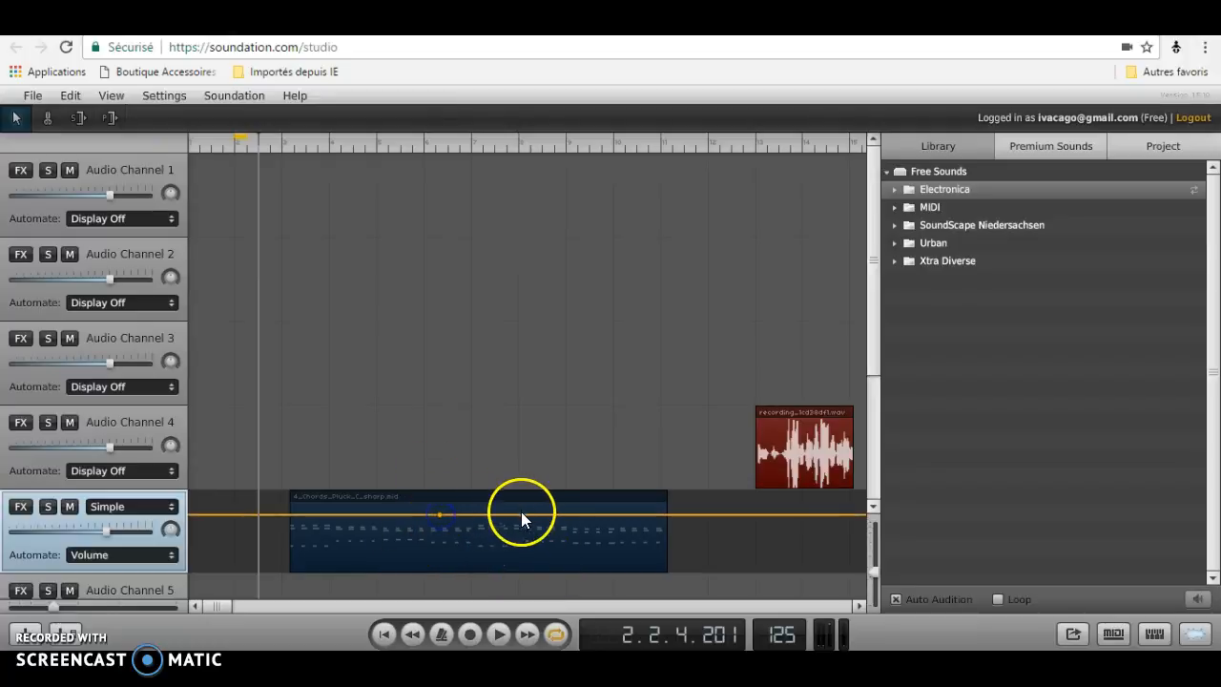
left_click_drag(537, 520, 485, 594)
left_click(420, 519)
left_click_drag(421, 519, 420, 514)
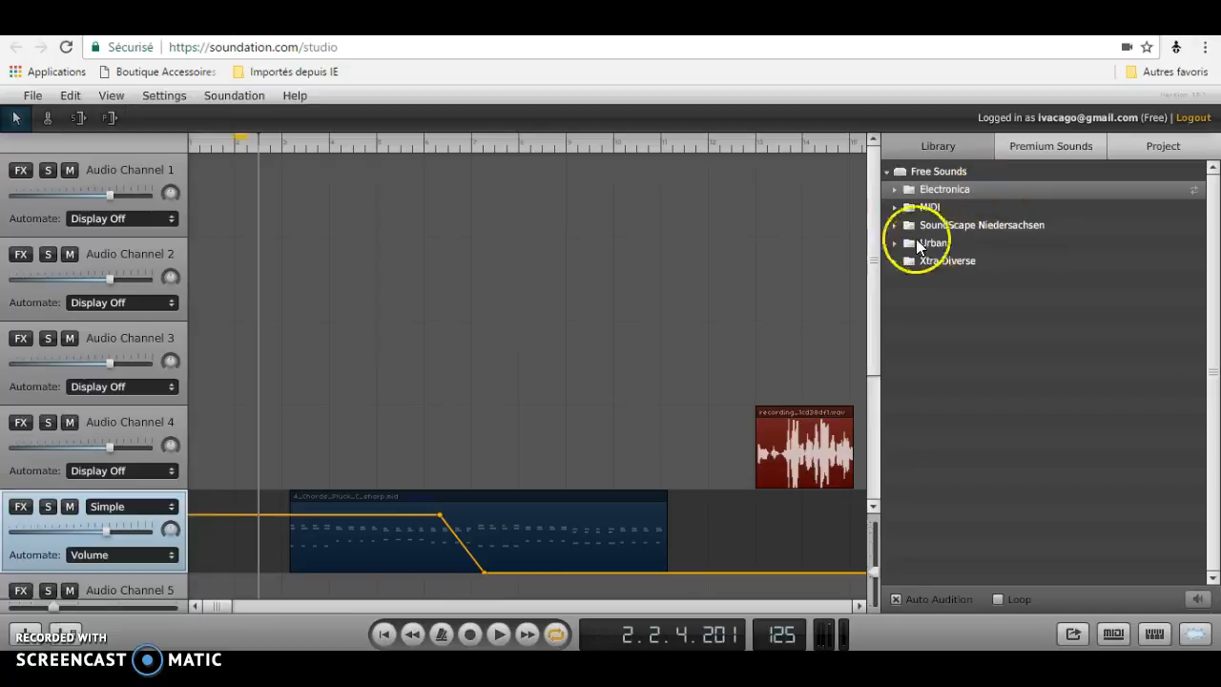
Create a note clip at about bar 6 on the new Simple channel and add a note in the clip editor.
left_click_drag(872, 239, 858, 414)
left_click(440, 377)
double_click(440, 378)
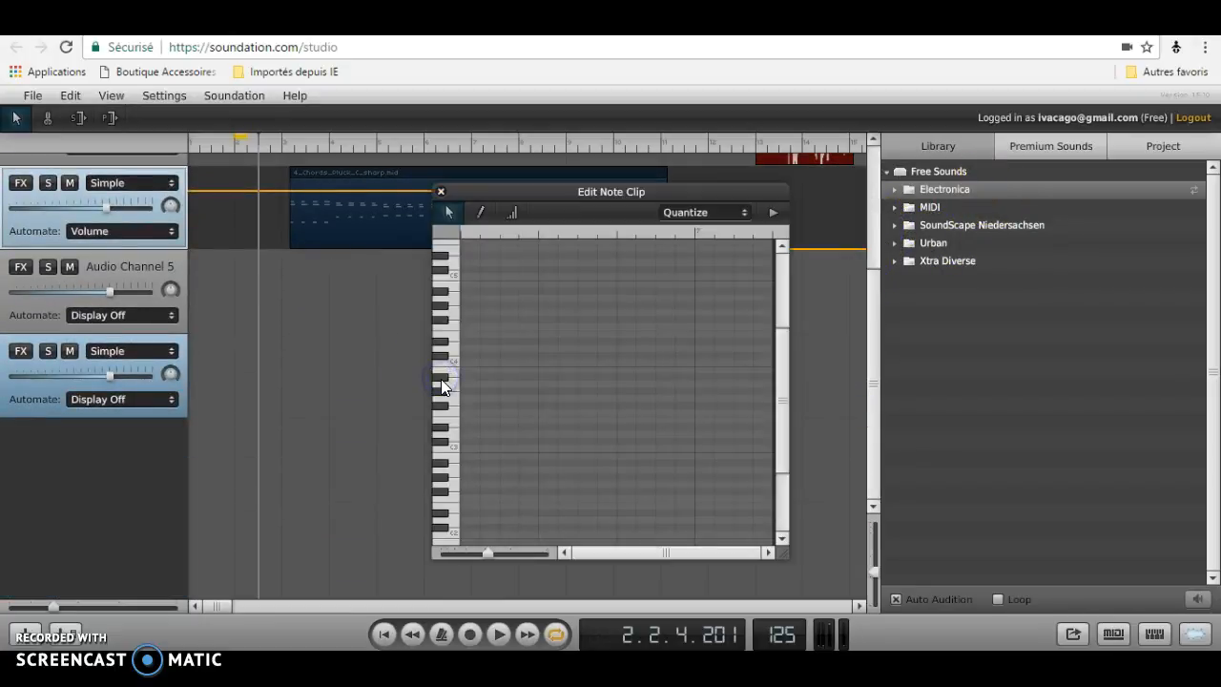
left_click(655, 286)
left_click(680, 271)
left_click(448, 294)
double_click(556, 277)
left_click(441, 191)
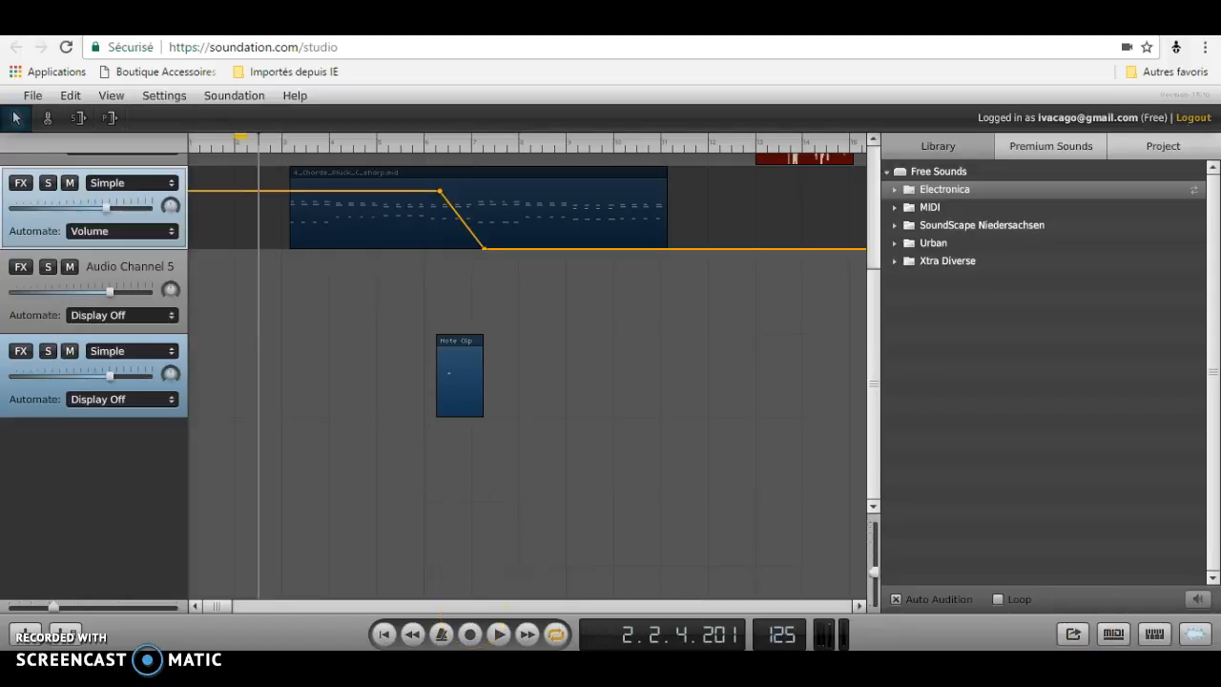
left_click_drag(869, 361, 883, 228)
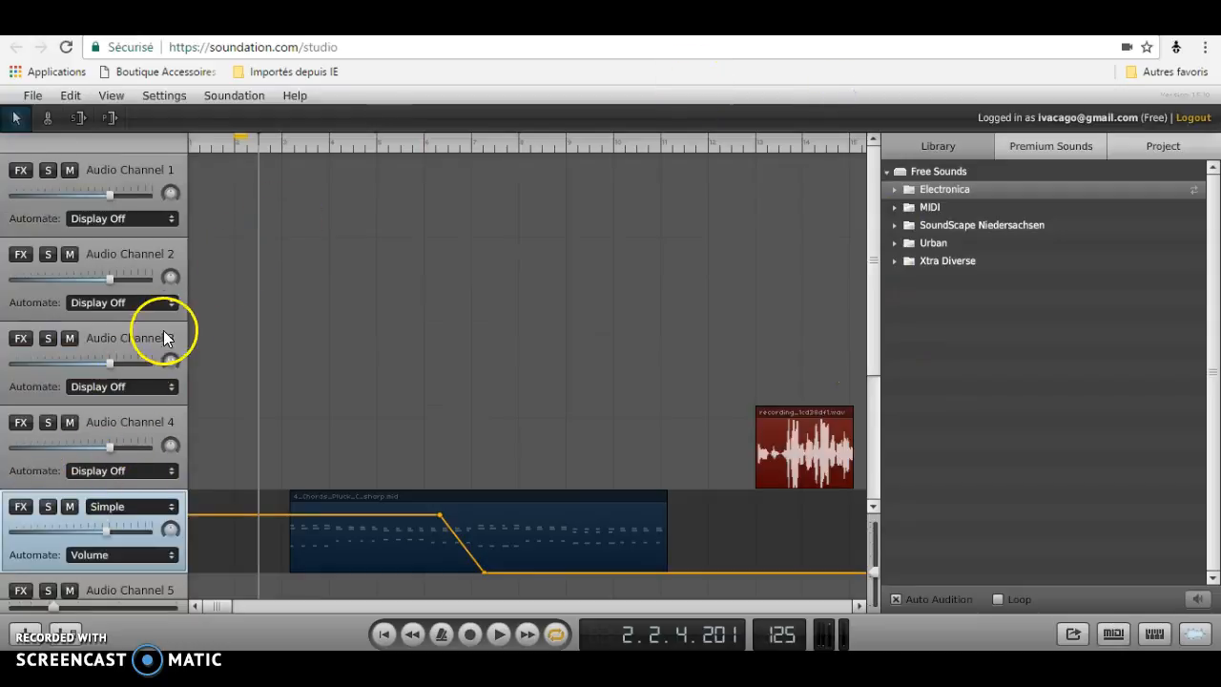
left_click(47, 507)
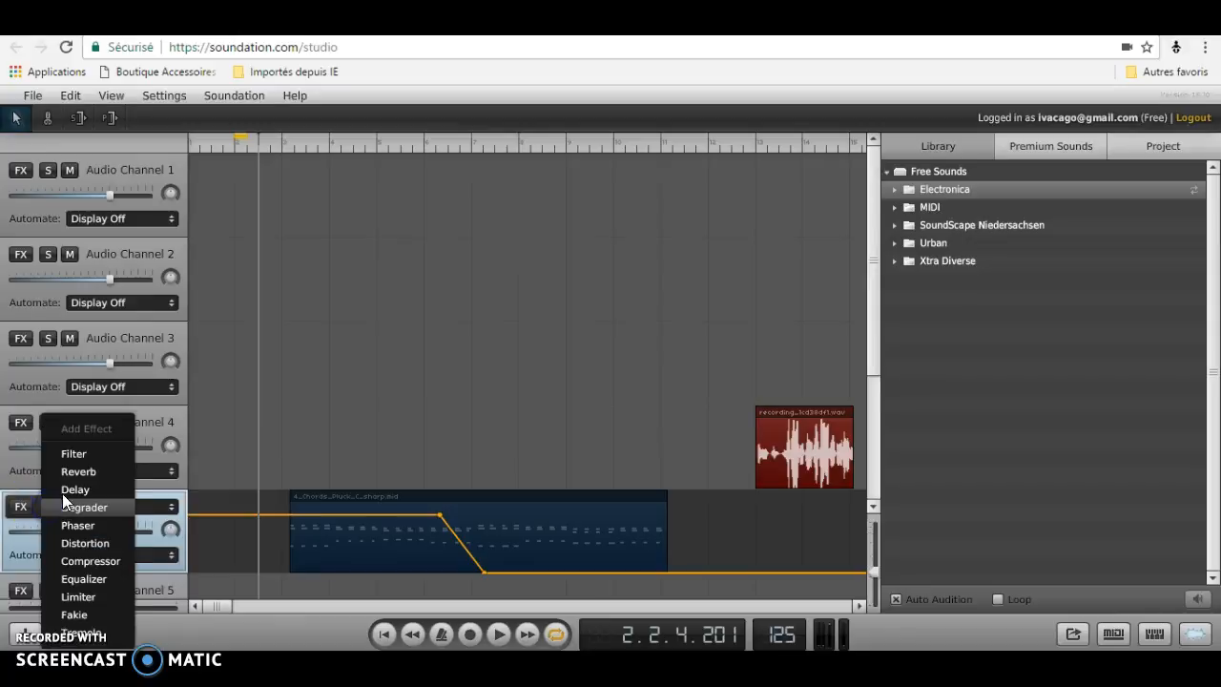
left_click(22, 510)
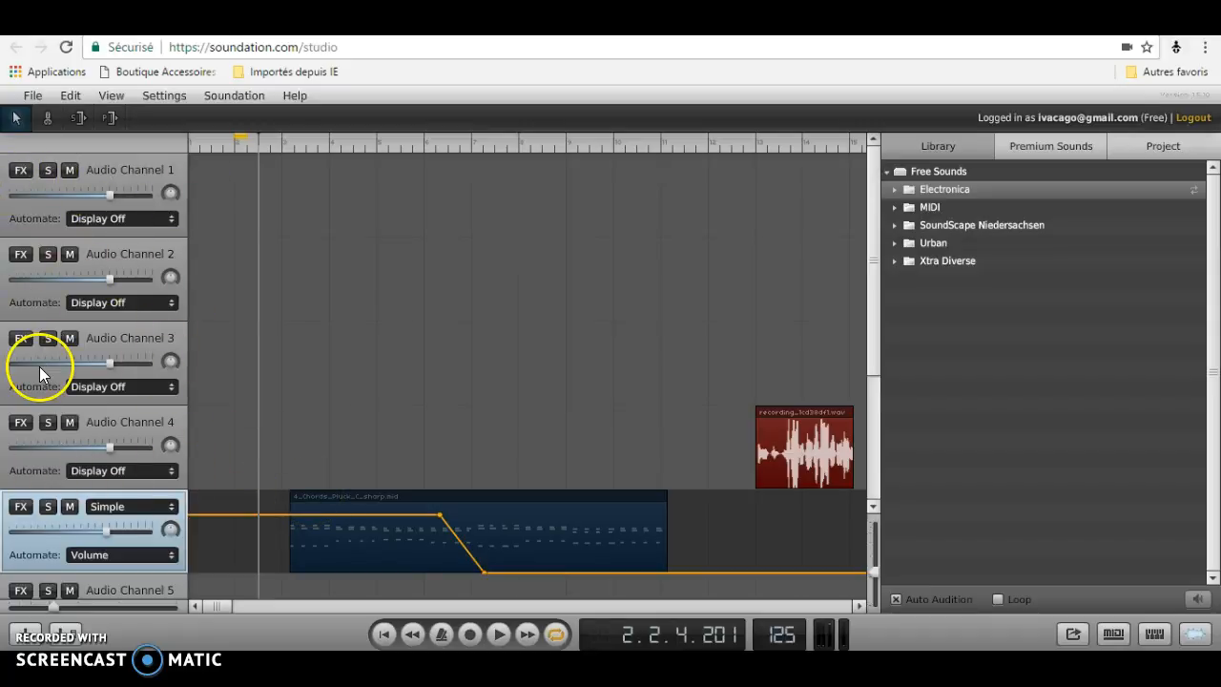
left_click(33, 98)
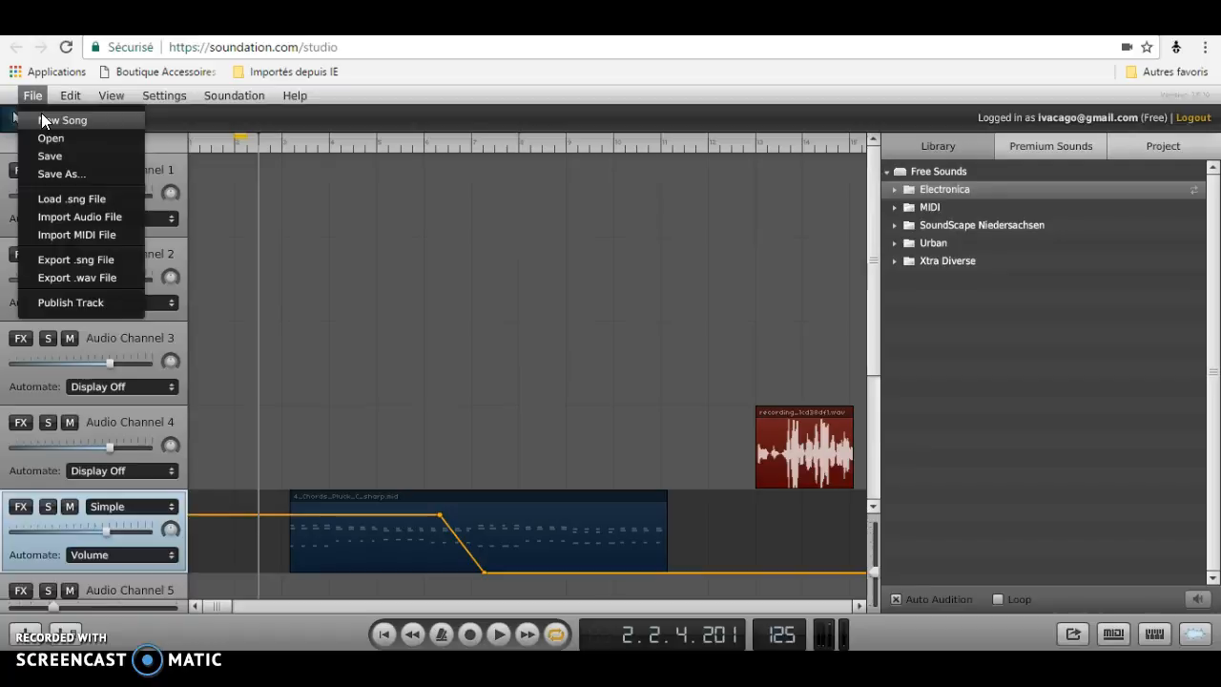
right_click(42, 117)
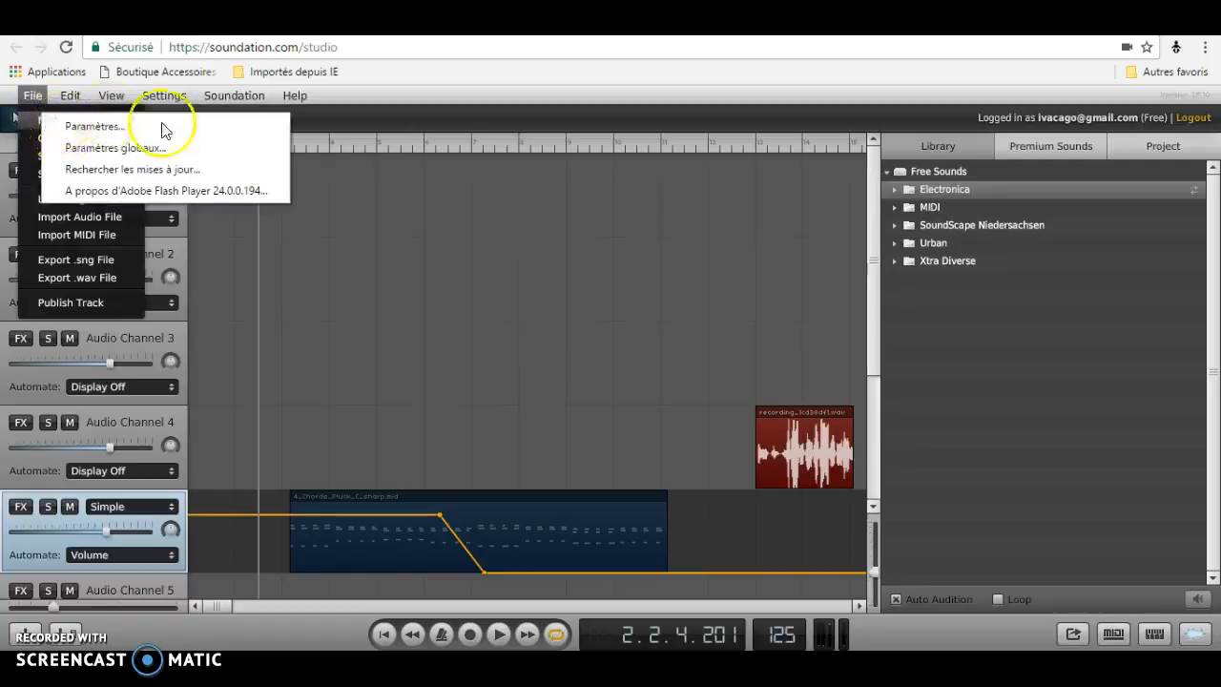
left_click(320, 183)
left_click(319, 183)
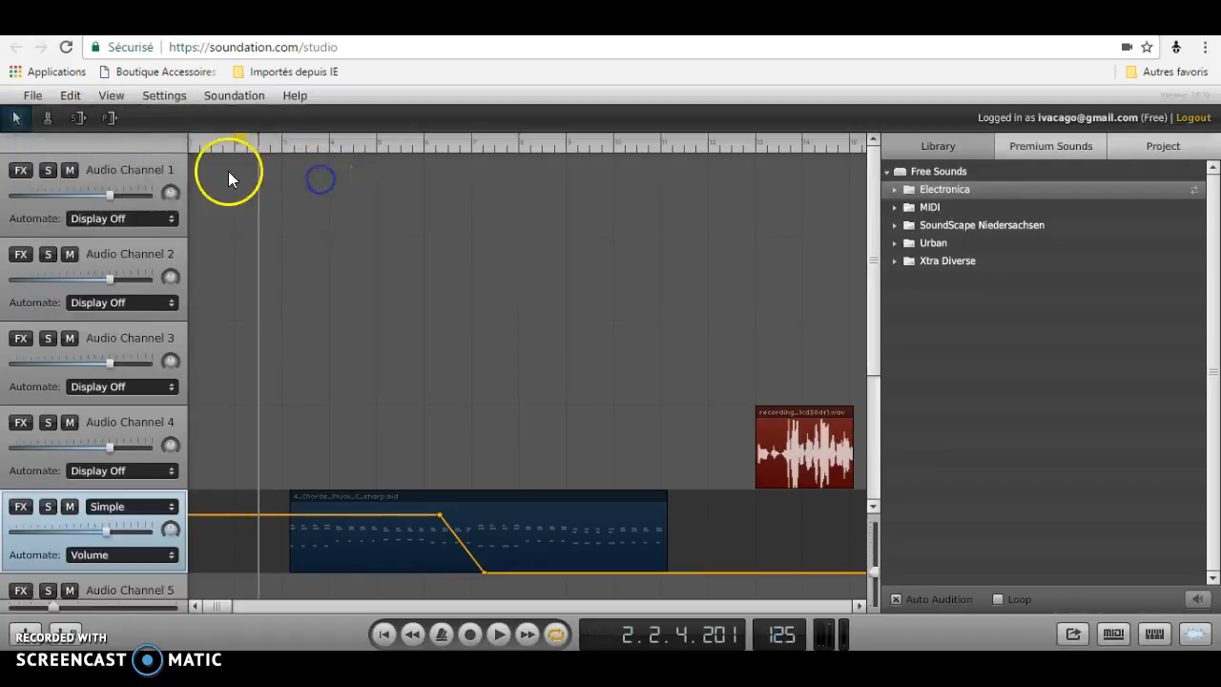
Save the song under the name Untitled Song.
left_click(28, 96)
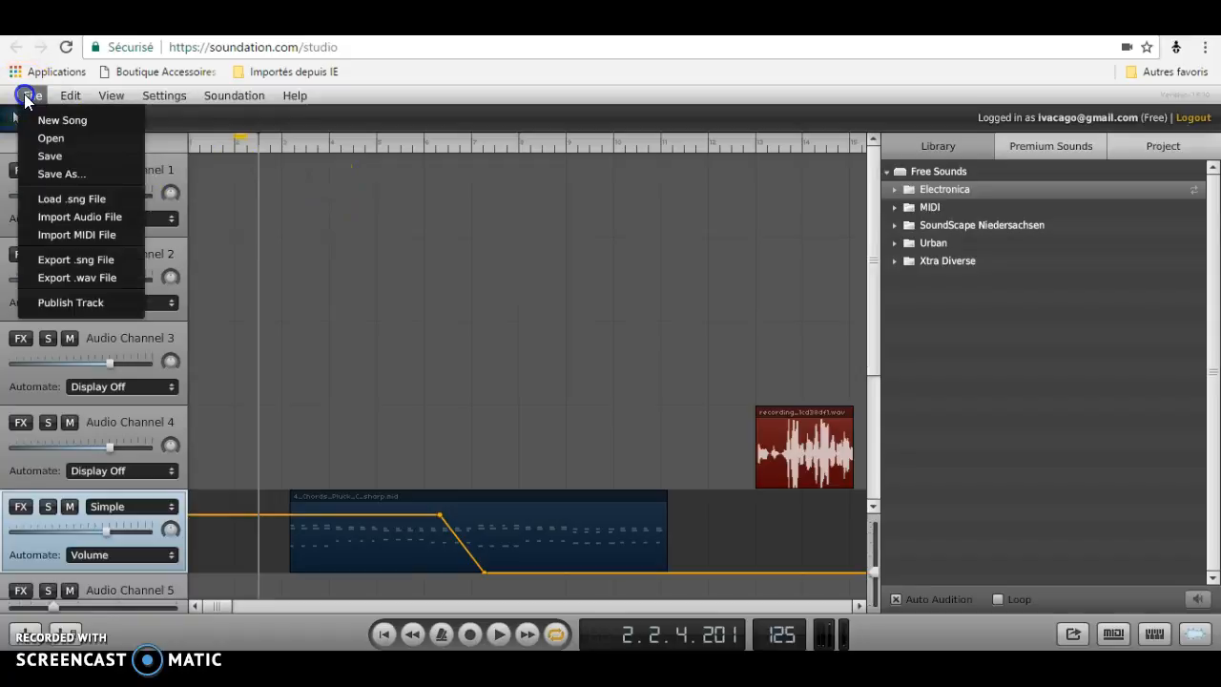
left_click(70, 161)
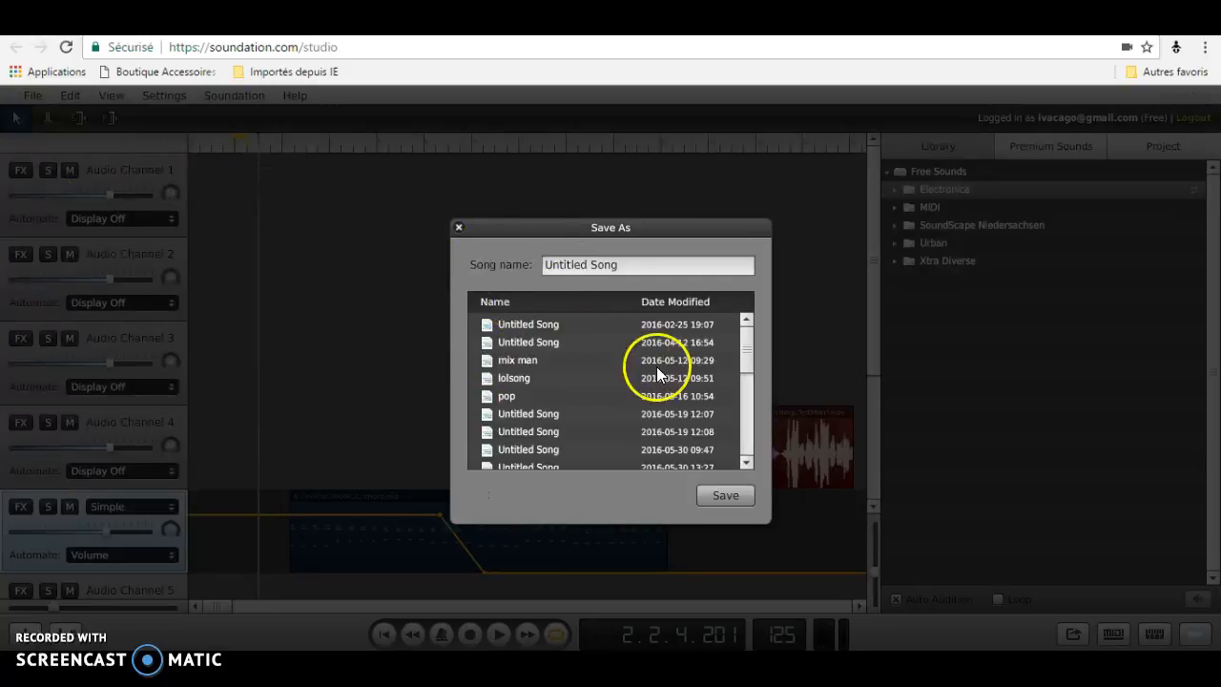
left_click(737, 492)
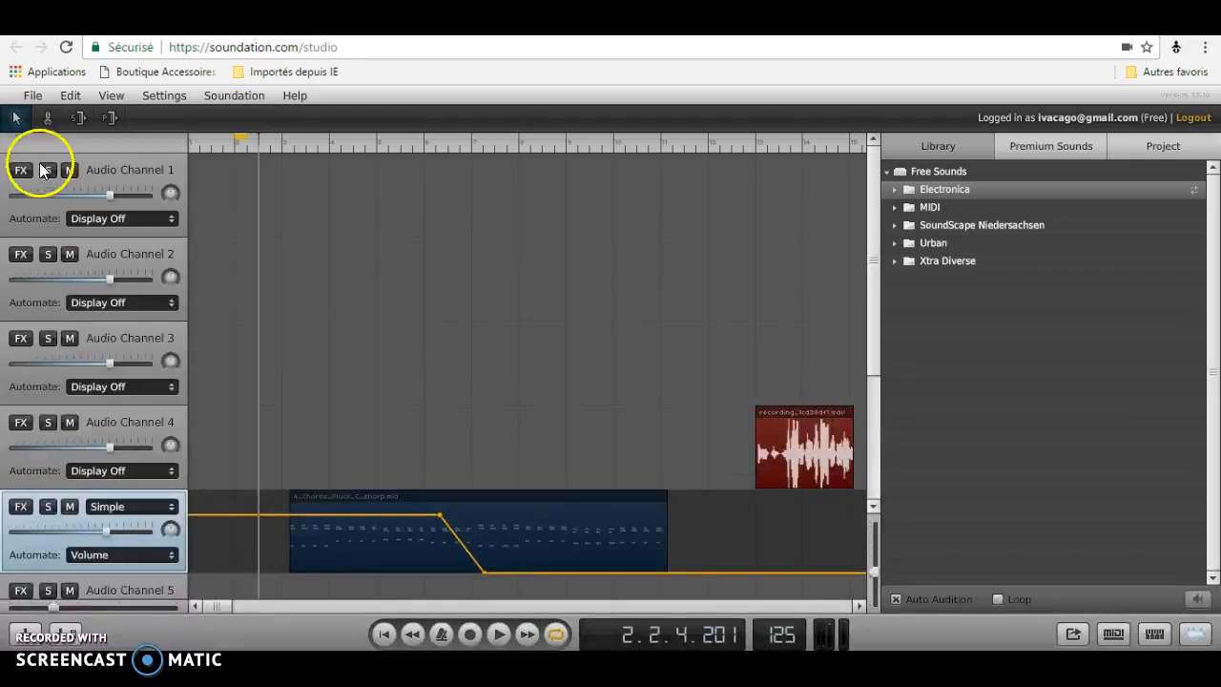
left_click(33, 97)
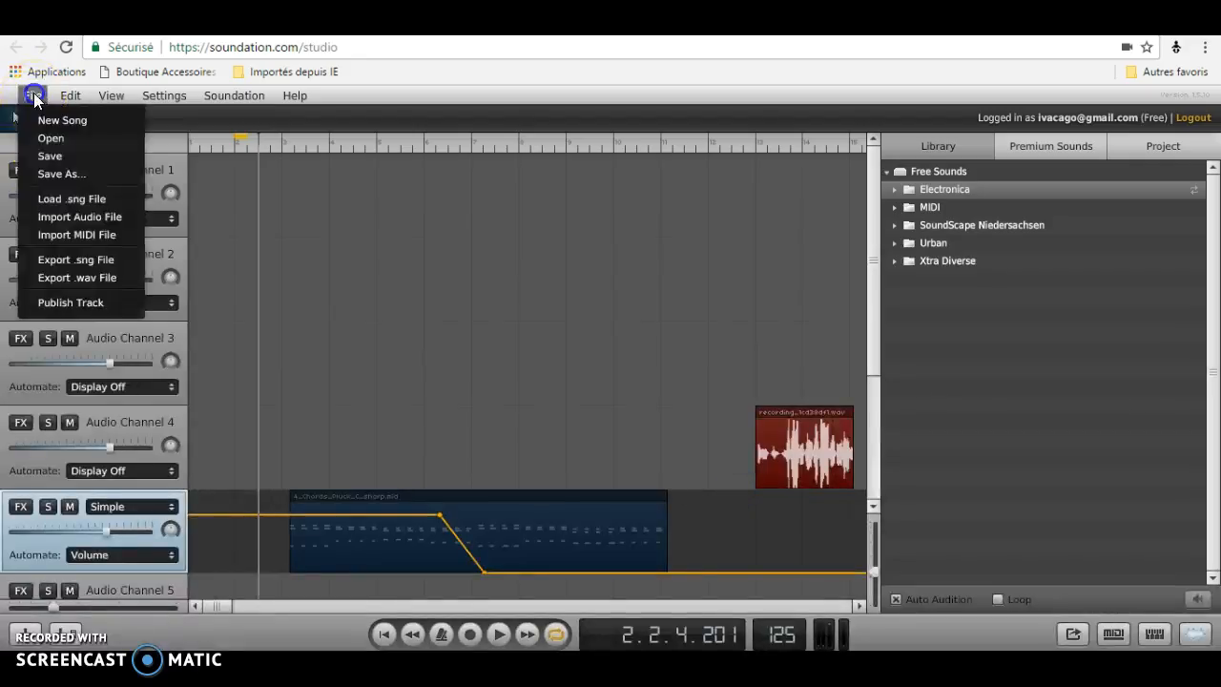
left_click(54, 142)
key("Return")
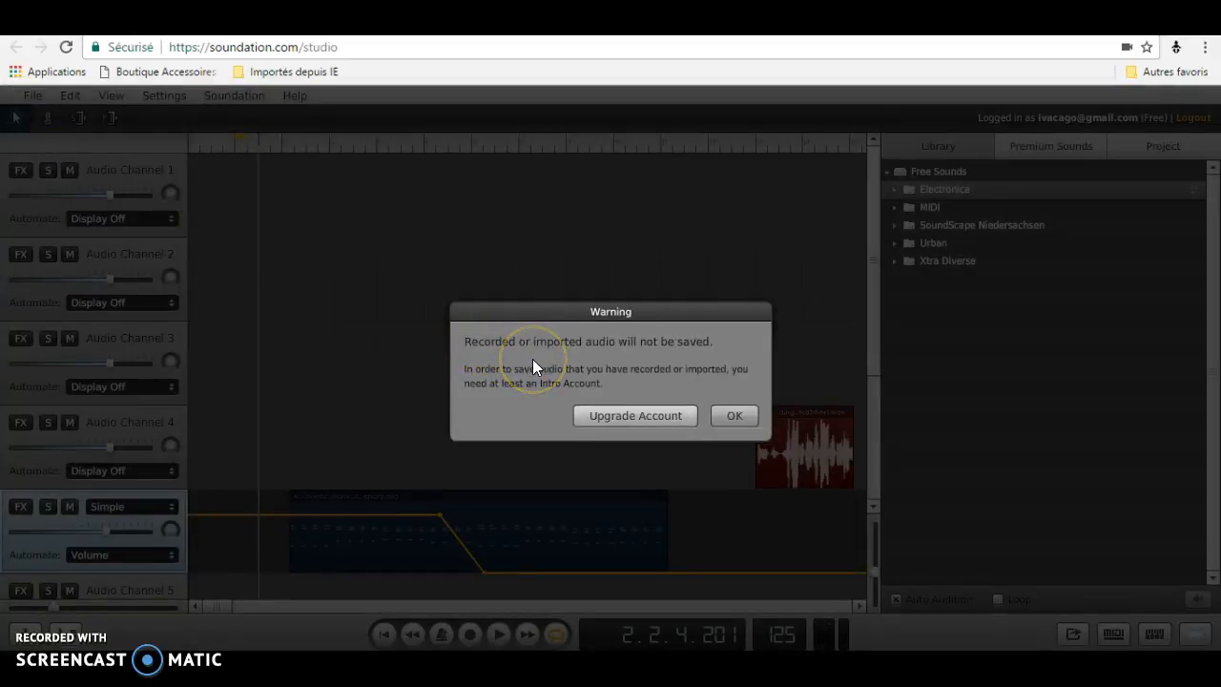
left_click(735, 416)
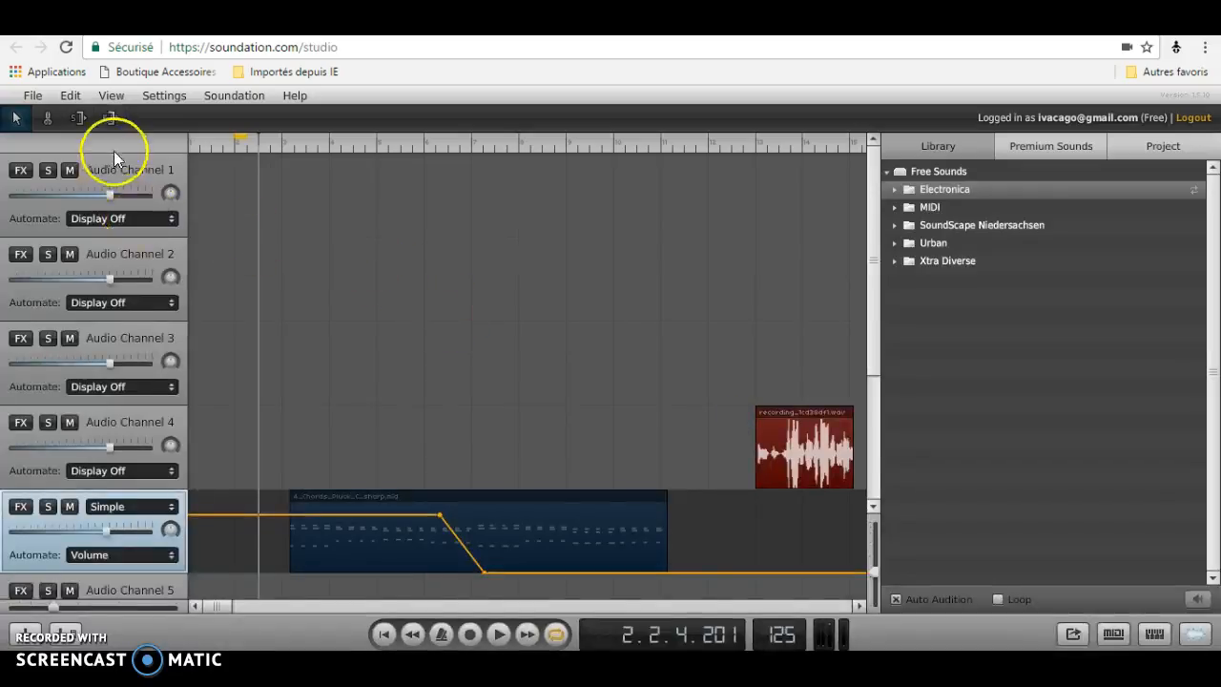
Open the first Untitled Song from the list of saved songs.
left_click(32, 97)
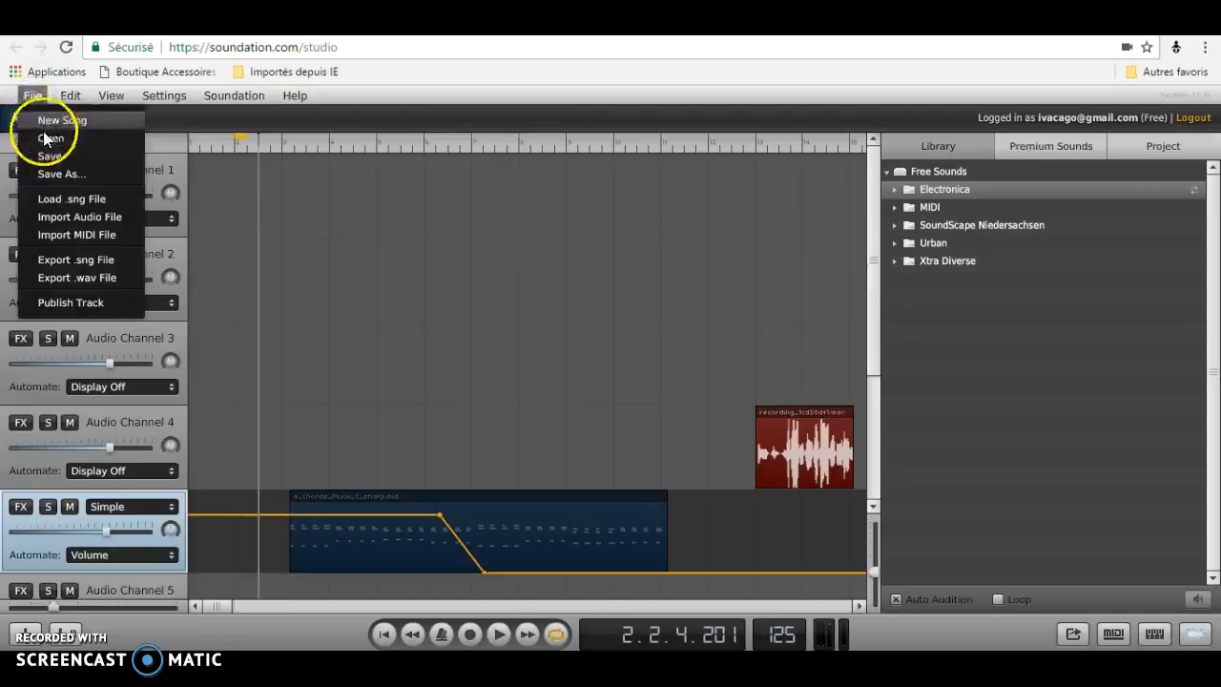
left_click(44, 139)
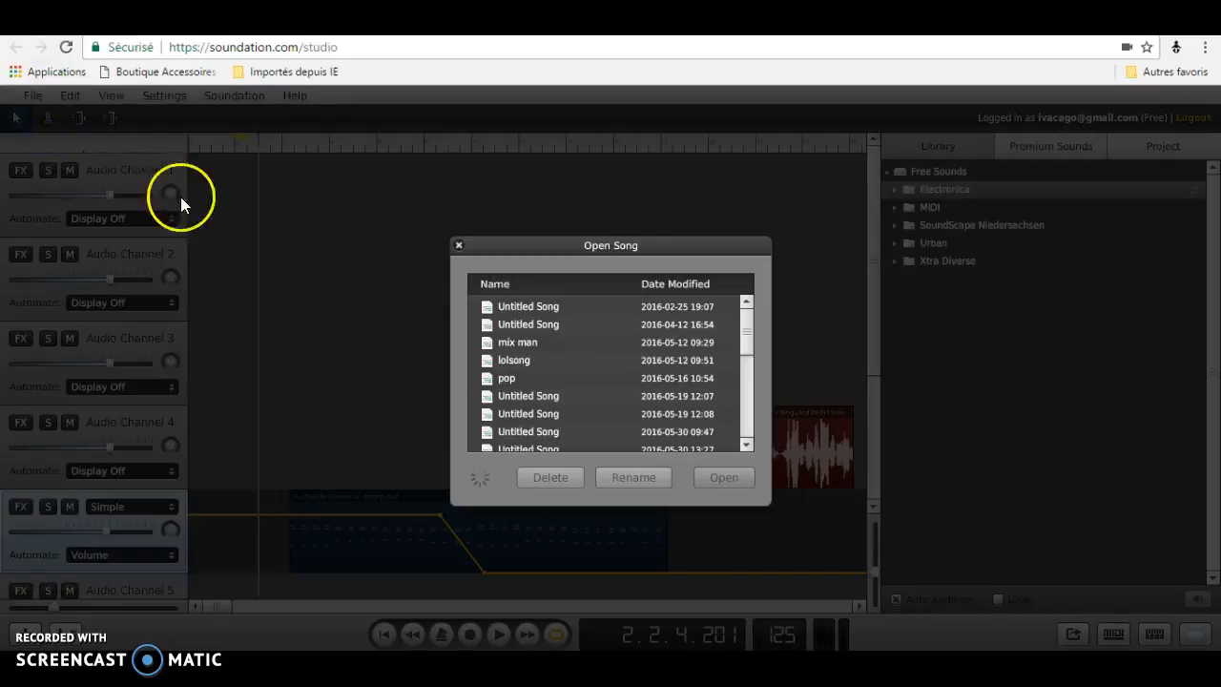
left_click(526, 309)
left_click(707, 479)
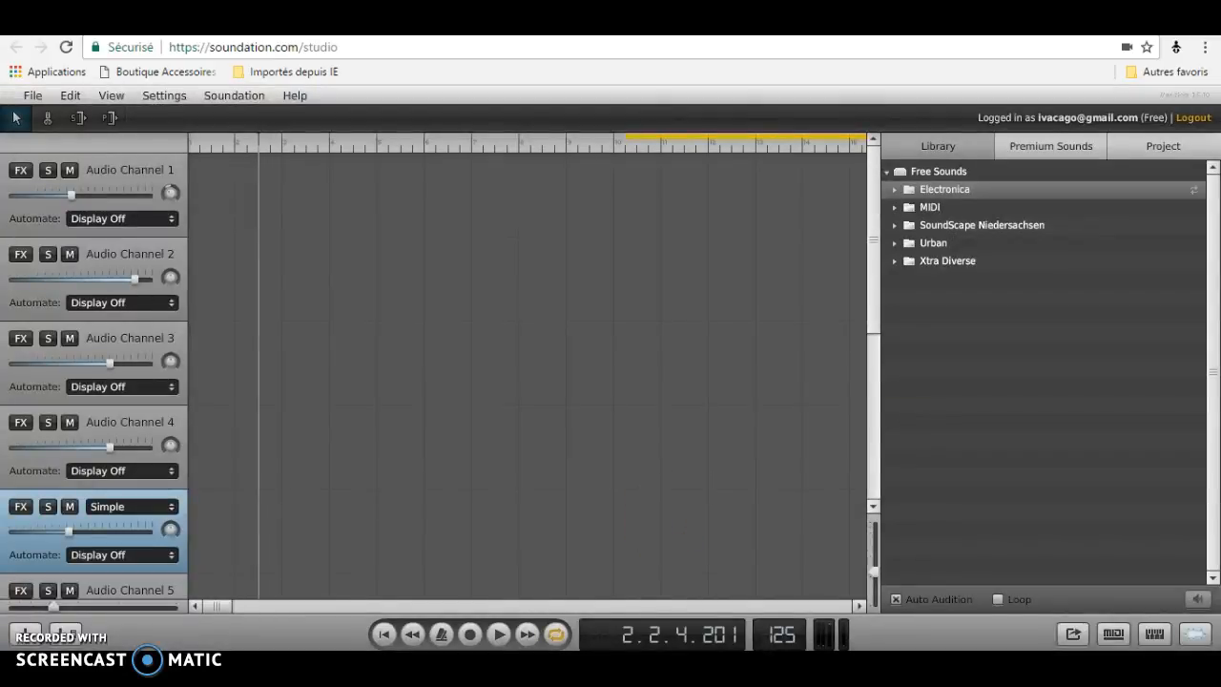
mouse_move(218, 605)
left_mouse_down()
mouse_move(301, 610)
mouse_move(215, 603)
left_mouse_up()
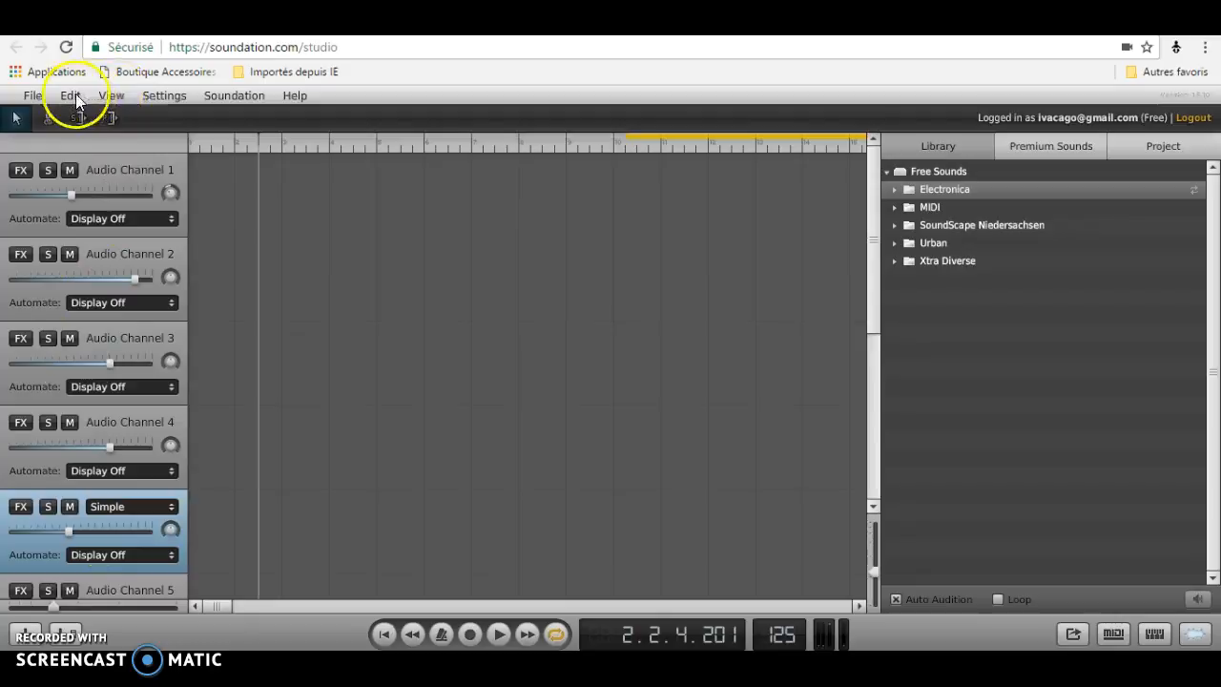
left_click(38, 95)
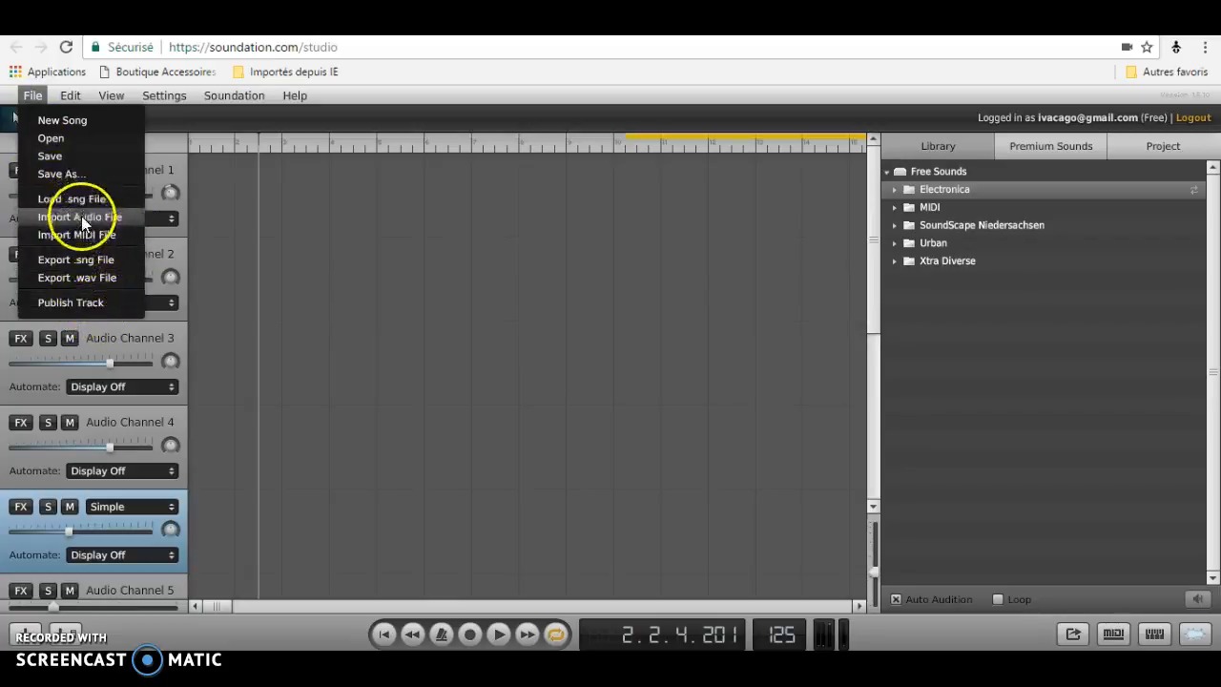
left_click(78, 305)
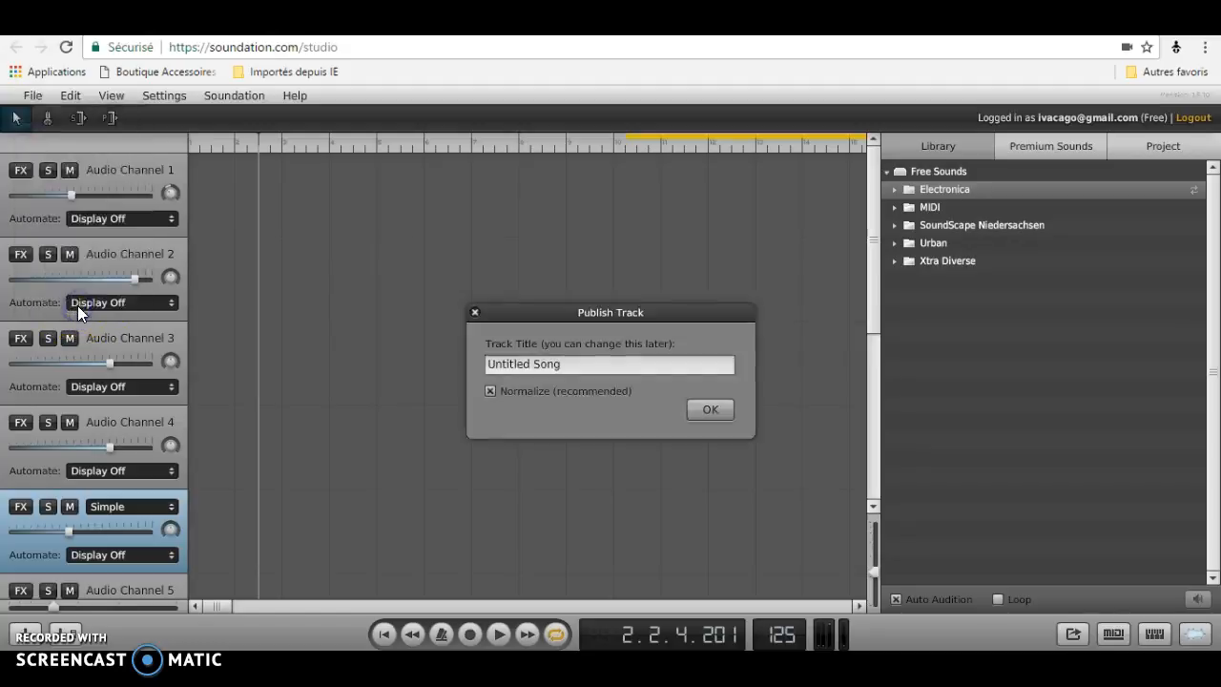
left_click(474, 313)
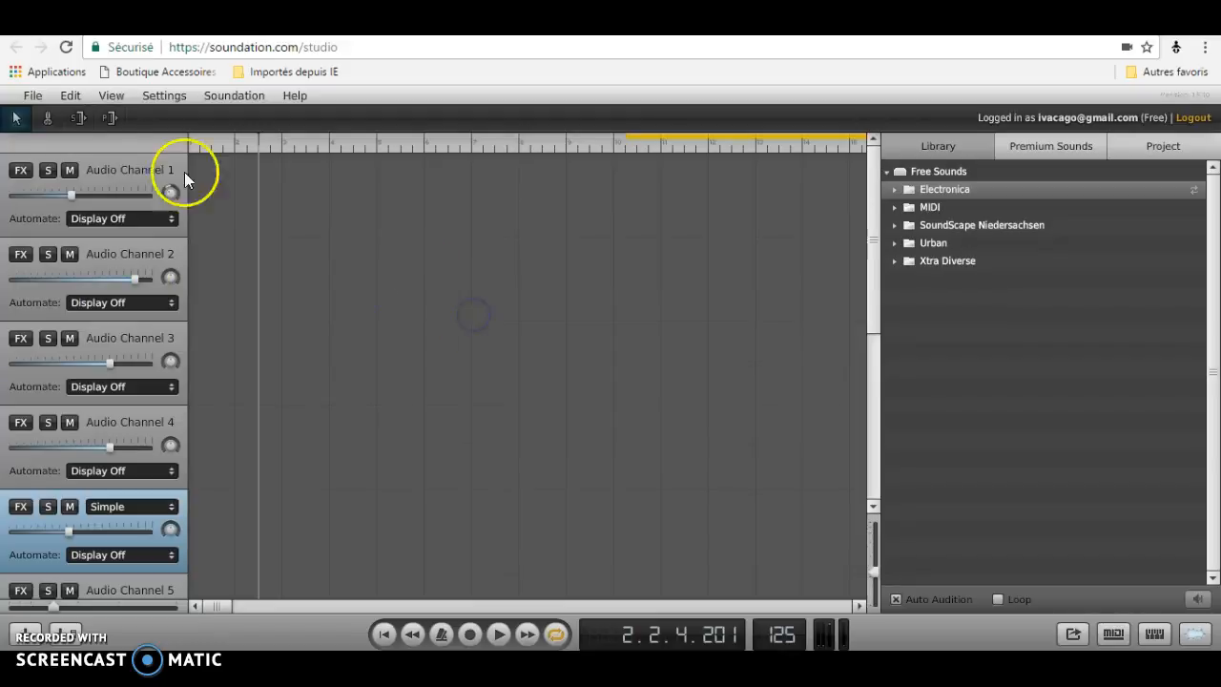
Browse the Edit, View, Soundation and Help menus to review the available commands.
left_click(71, 96)
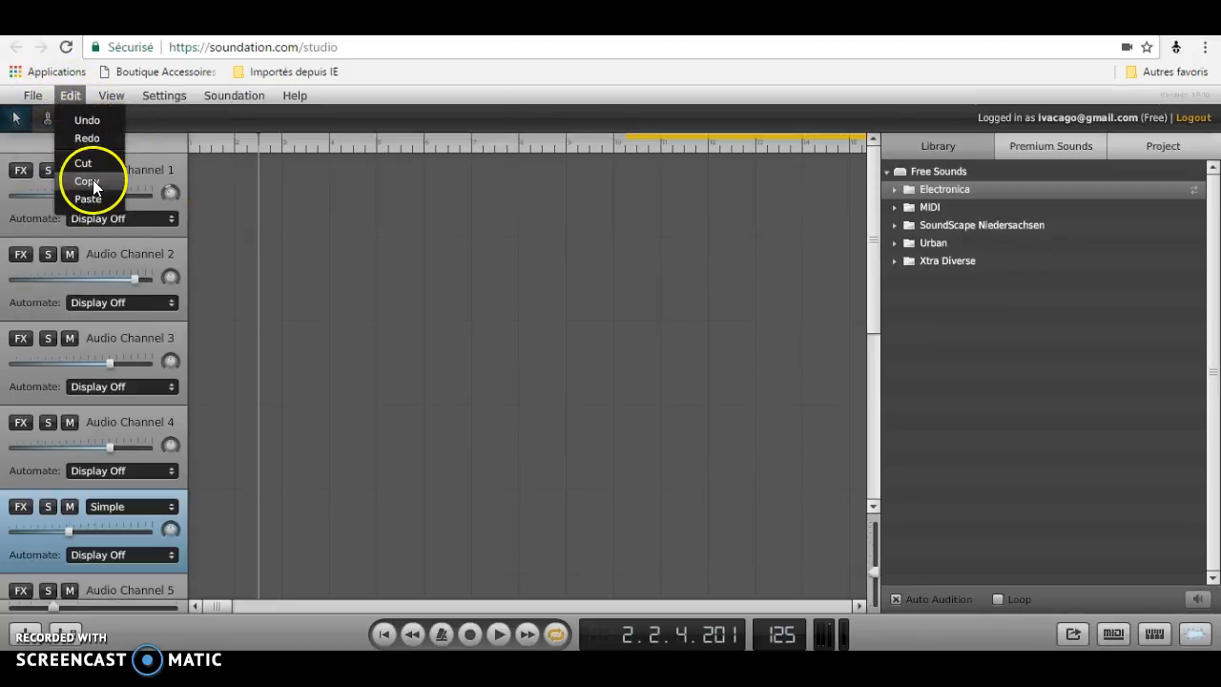
mouse_move(107, 96)
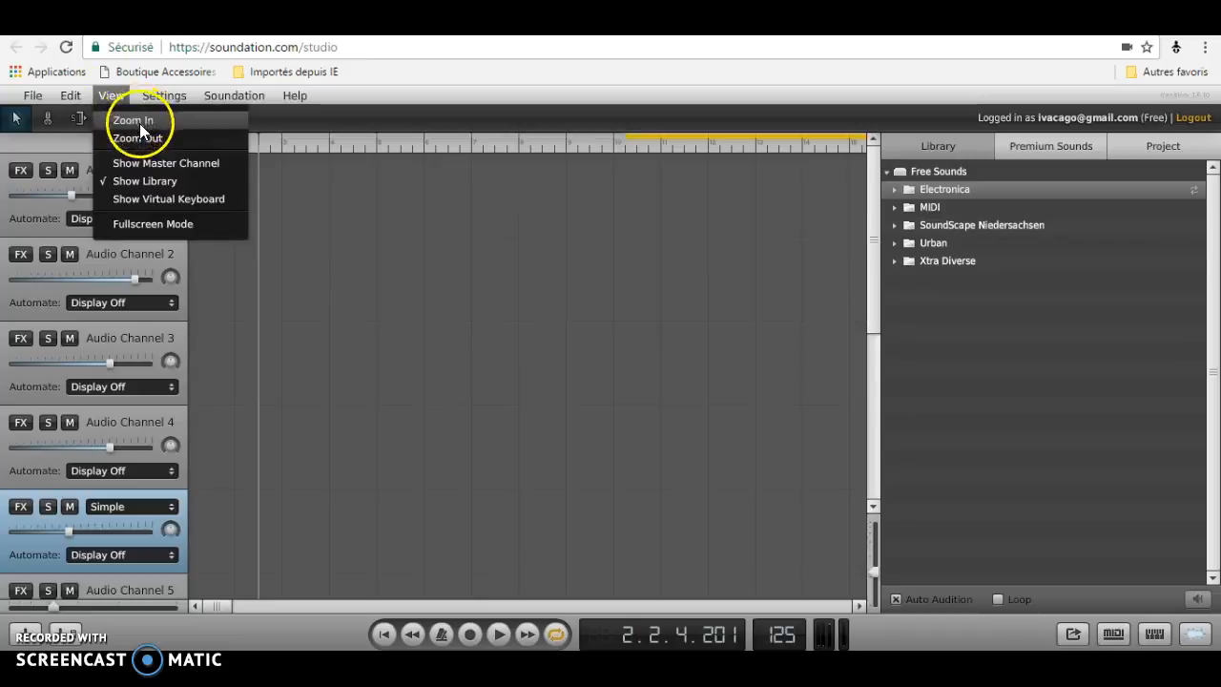
left_click(134, 121)
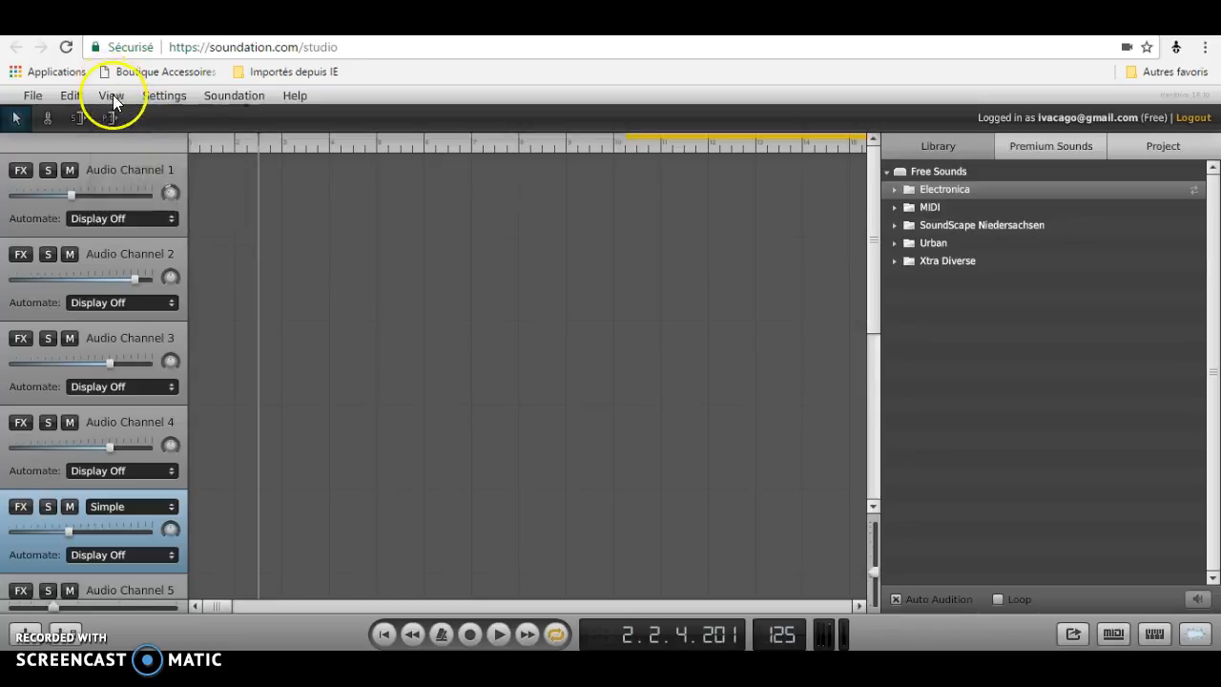
left_click(113, 98)
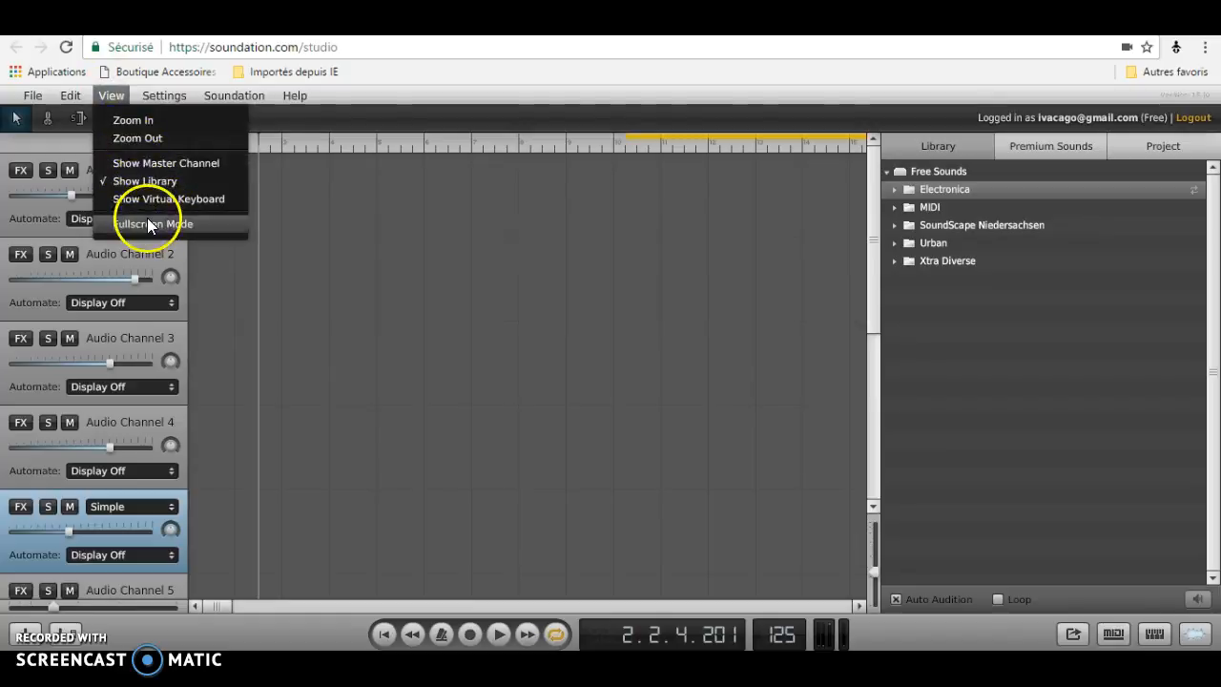
mouse_move(177, 95)
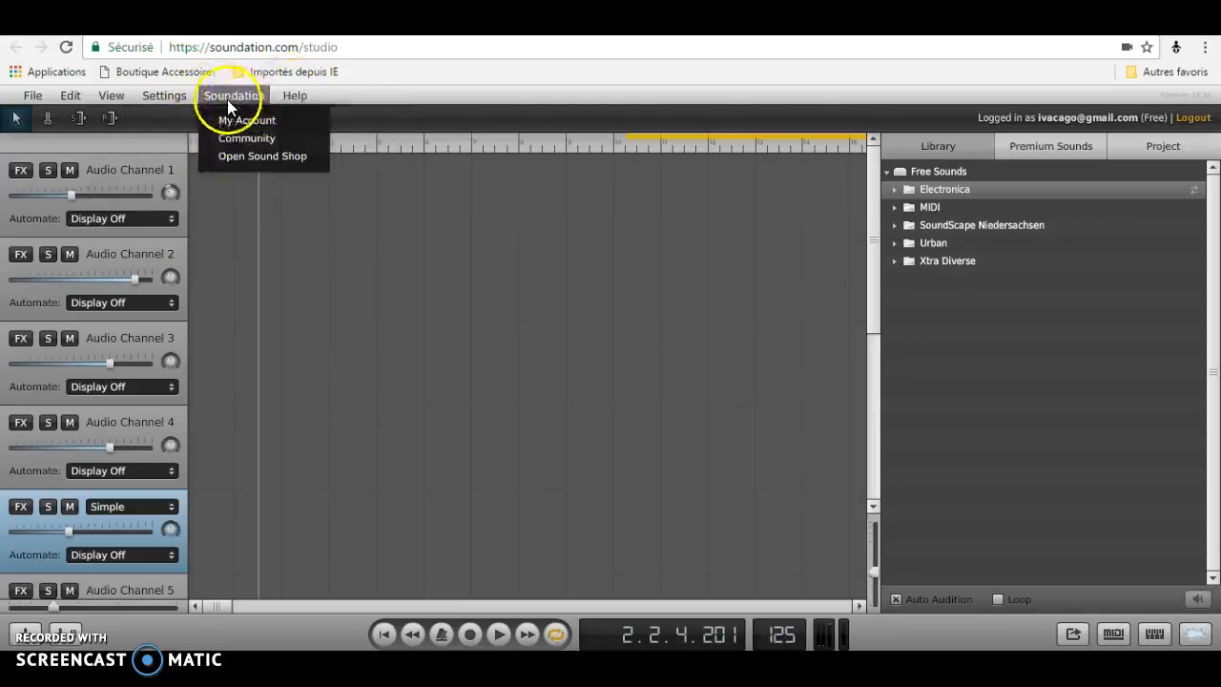
mouse_move(292, 98)
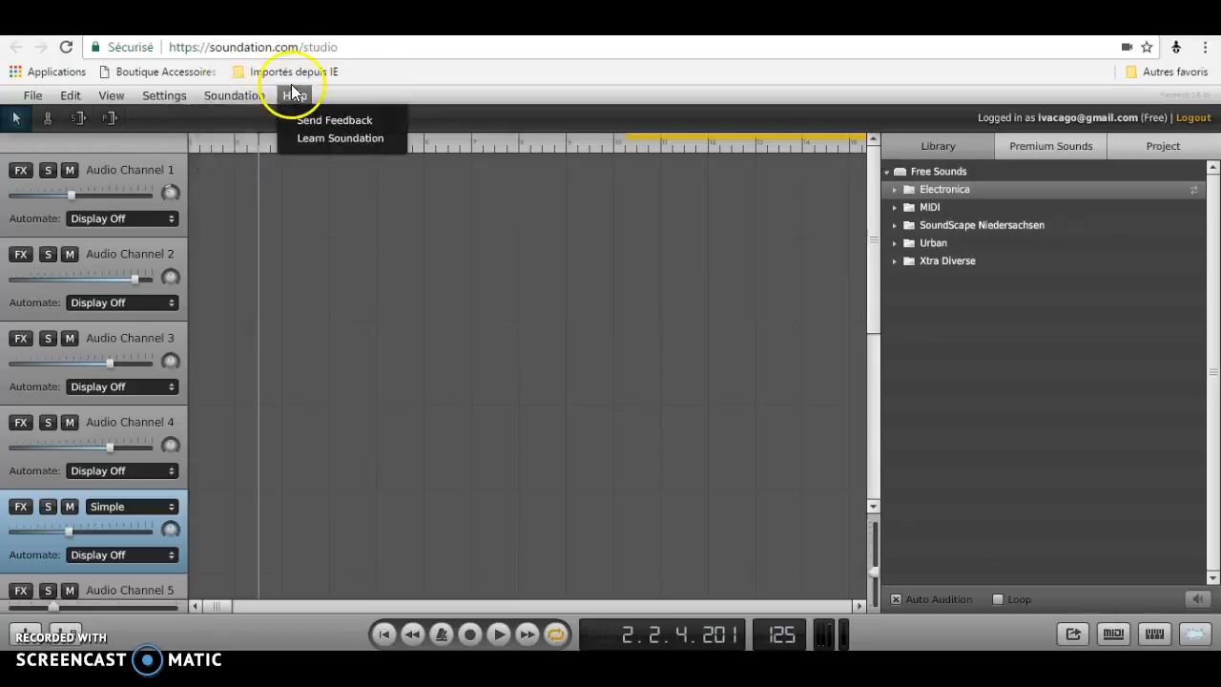
left_click(291, 280)
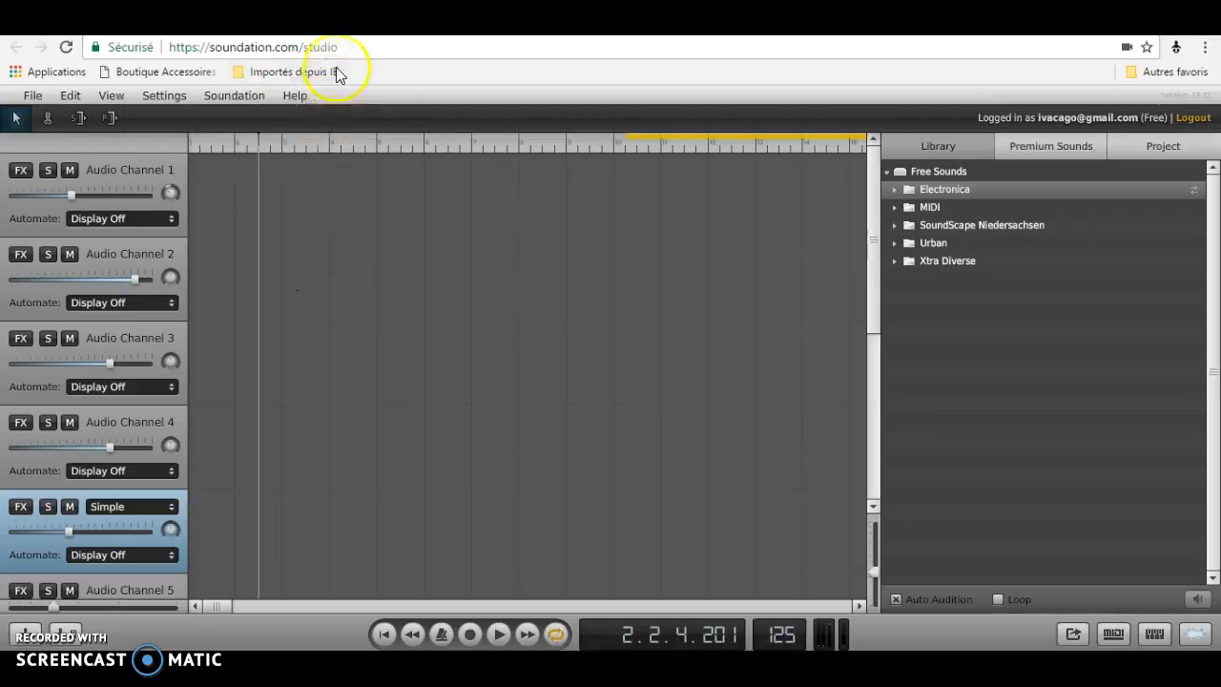
Close the studio's browser tab and confirm leaving the site.
left_click(336, 26)
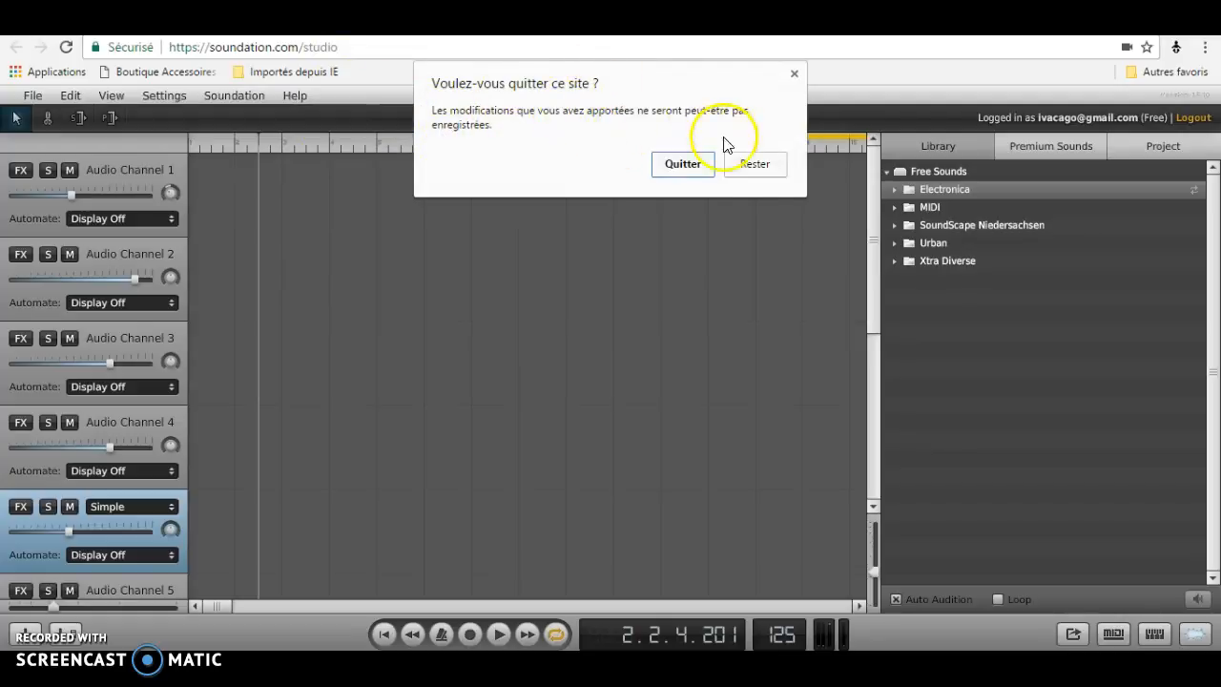
left_click(691, 166)
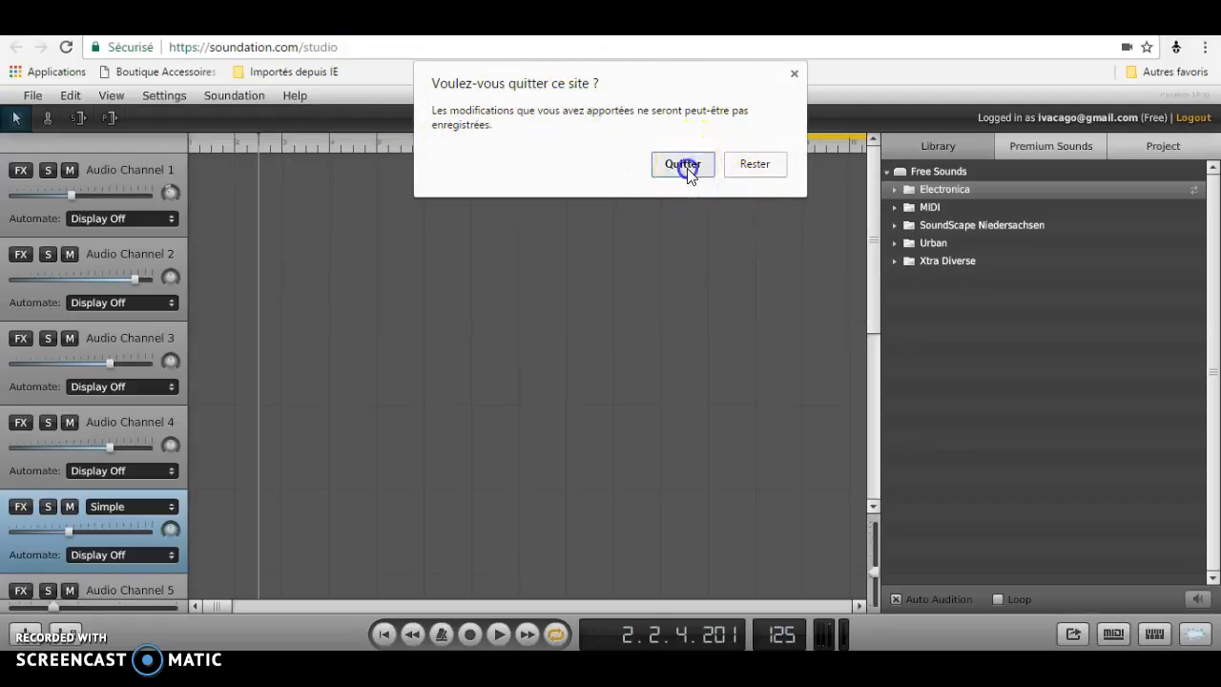